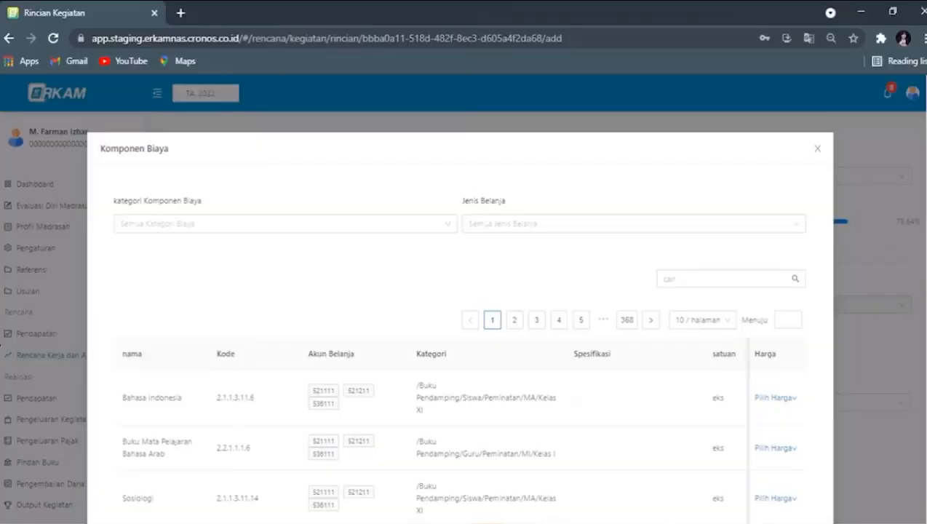
{"action": "left_click", "coordinate": [817, 149]}
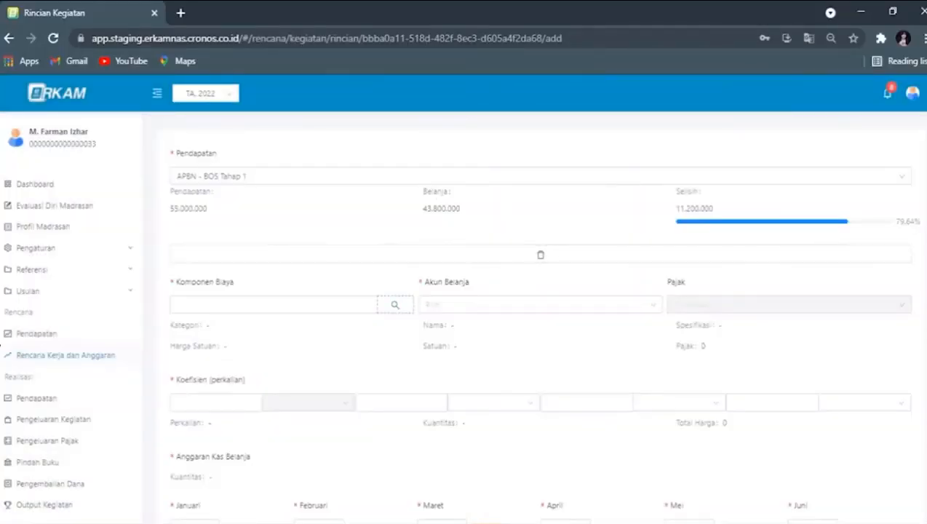
{"action": "scroll", "coordinate": [535, 317], "scroll_direction": "up", "scroll_amount": 2}
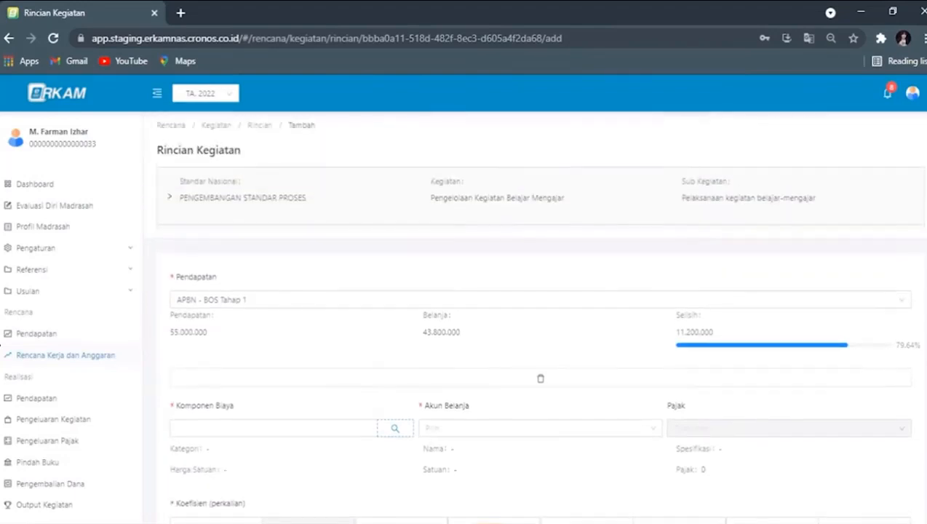
{"action": "left_click", "coordinate": [480, 307]}
{"action": "left_click", "coordinate": [456, 329]}
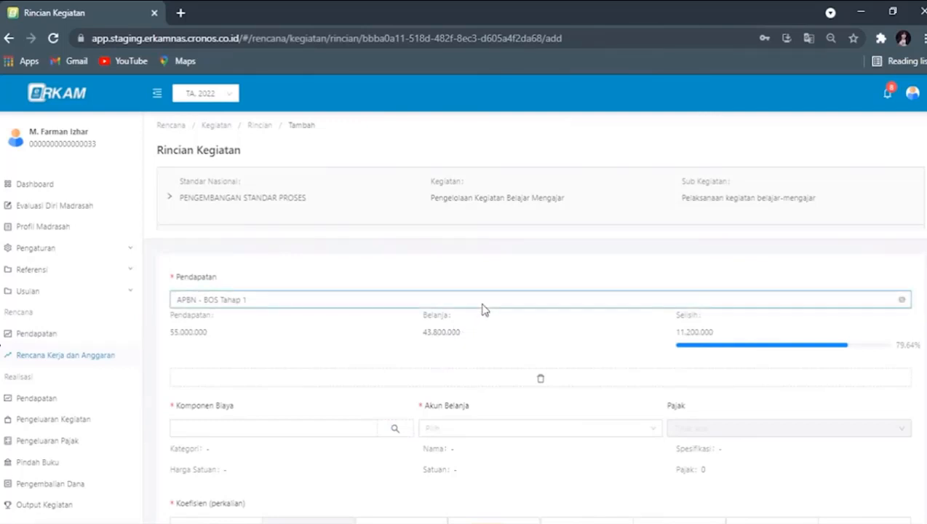
{"action": "left_click", "coordinate": [482, 307]}
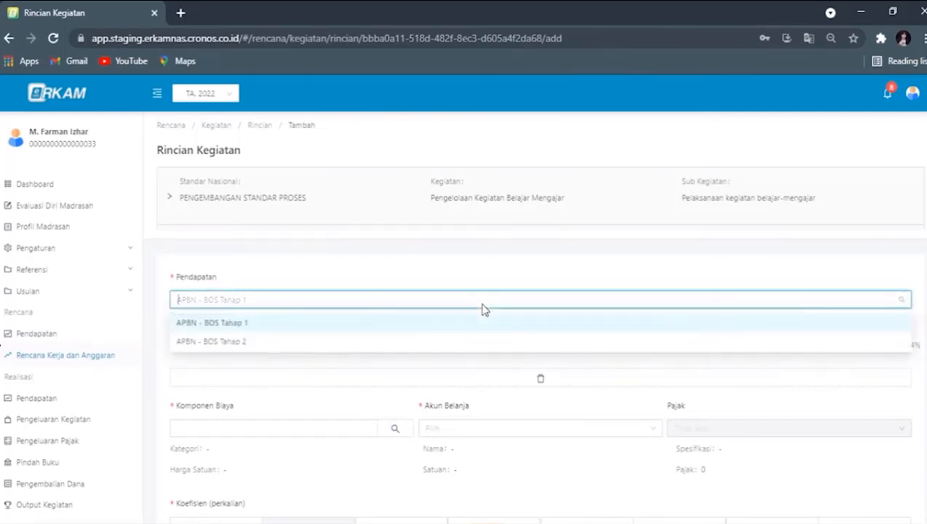
{"action": "left_click", "coordinate": [473, 342]}
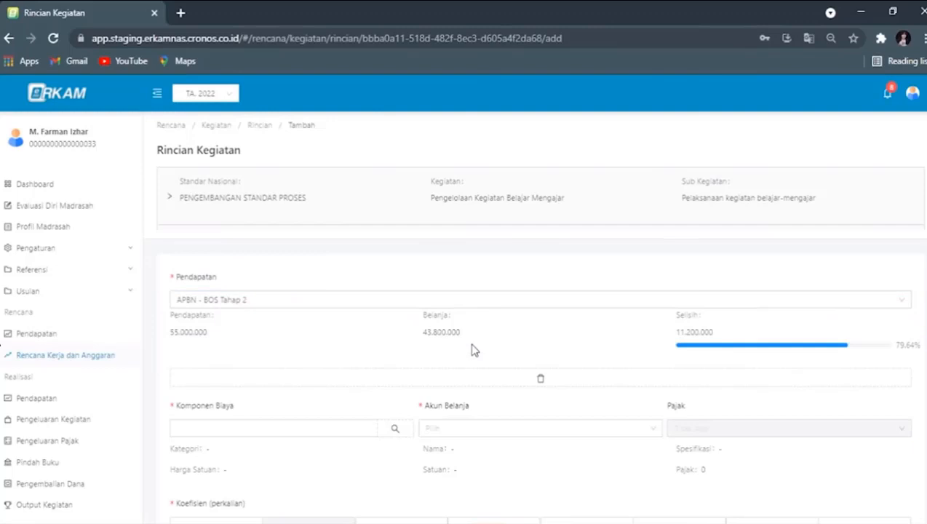
Step: Reload the activity details form and select APBN - BOS Tahap 1 as its Pendapatan source
{"action": "left_click", "coordinate": [54, 39]}
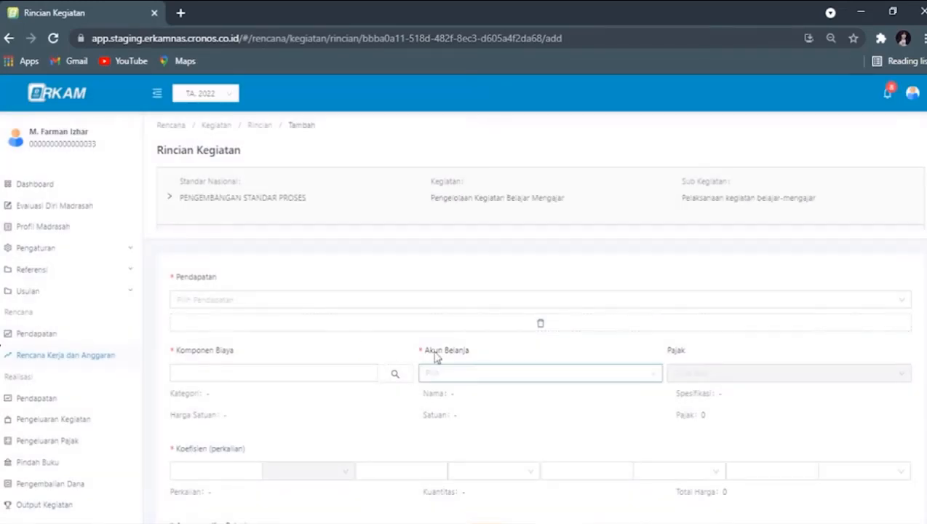
{"action": "left_click", "coordinate": [466, 309]}
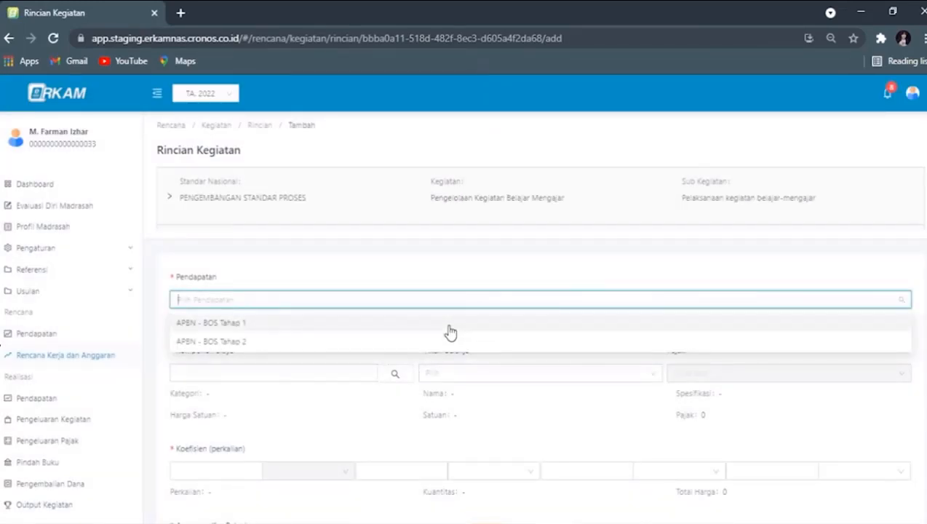
{"action": "left_click", "coordinate": [449, 325]}
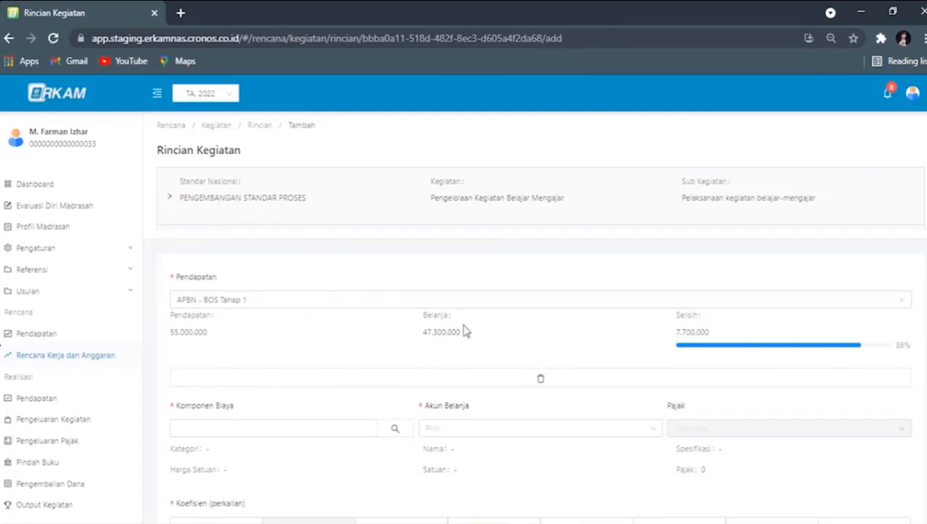
Step: Check the budget balance of APBN - BOS Tahap 2, returning the Pendapatan source to APBN - BOS Tahap 1
{"action": "left_click", "coordinate": [503, 301]}
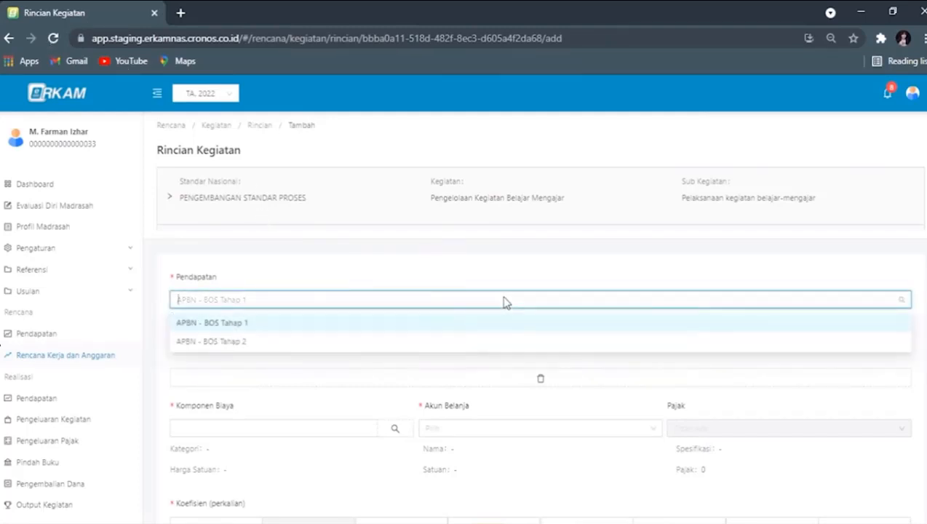
{"action": "left_click", "coordinate": [479, 342]}
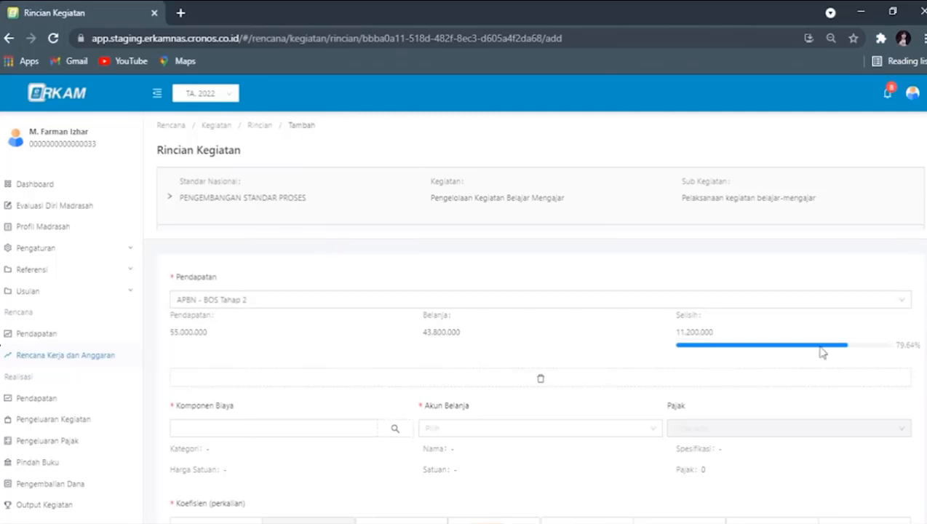
{"action": "left_click", "coordinate": [709, 305]}
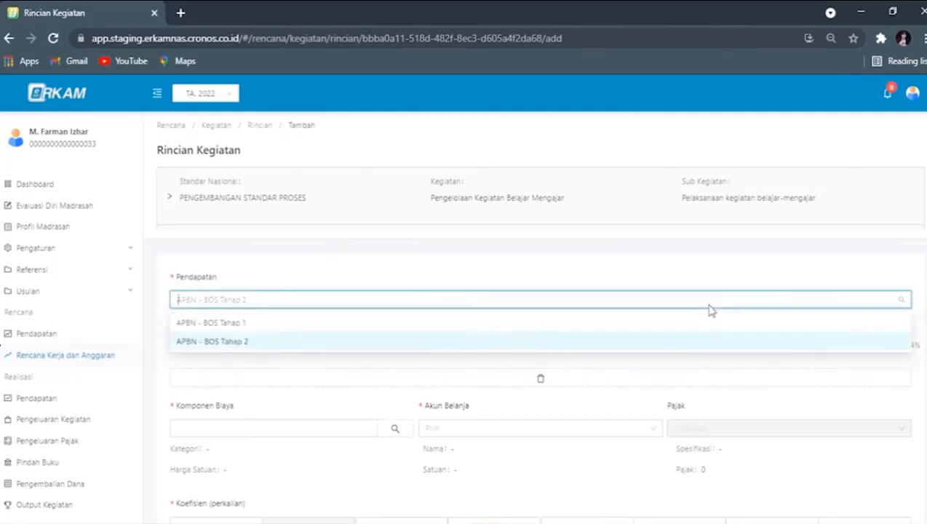
{"action": "left_click", "coordinate": [527, 325]}
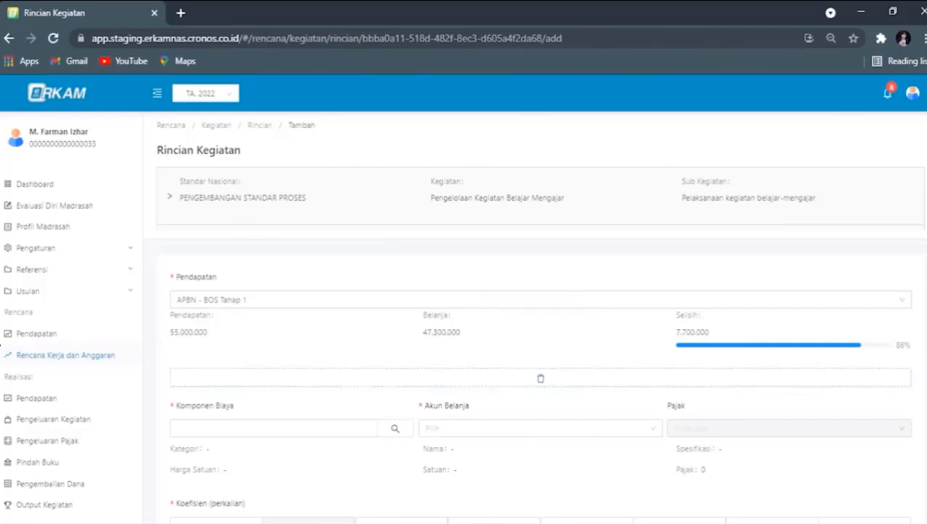
Step: Look up a Komponen Biaya for the expense, filtering the list to the category 6.6.3 - Laptop Kantor under Komputer dan Aksesoris
{"action": "scroll", "coordinate": [817, 327], "scroll_direction": "down", "scroll_amount": 3}
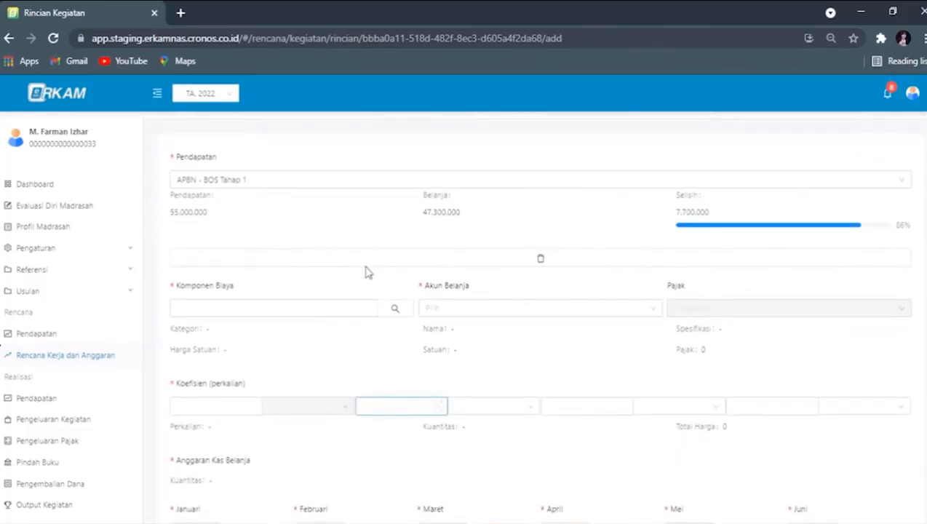
{"action": "left_click", "coordinate": [396, 308]}
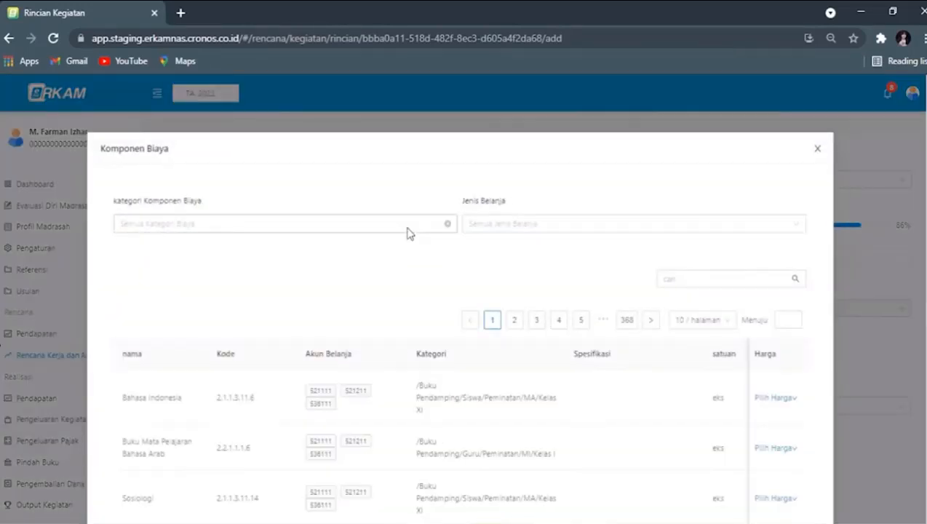
{"action": "left_click", "coordinate": [413, 230]}
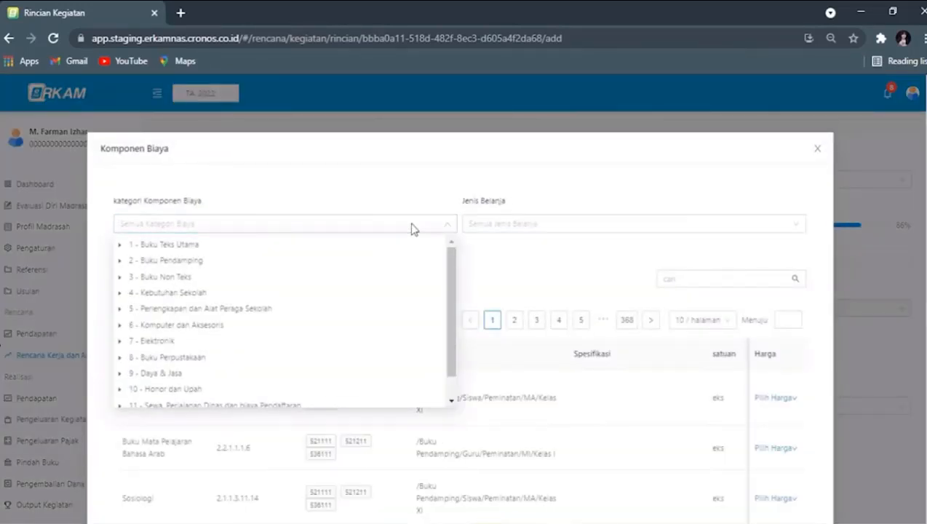
{"action": "left_click", "coordinate": [120, 326]}
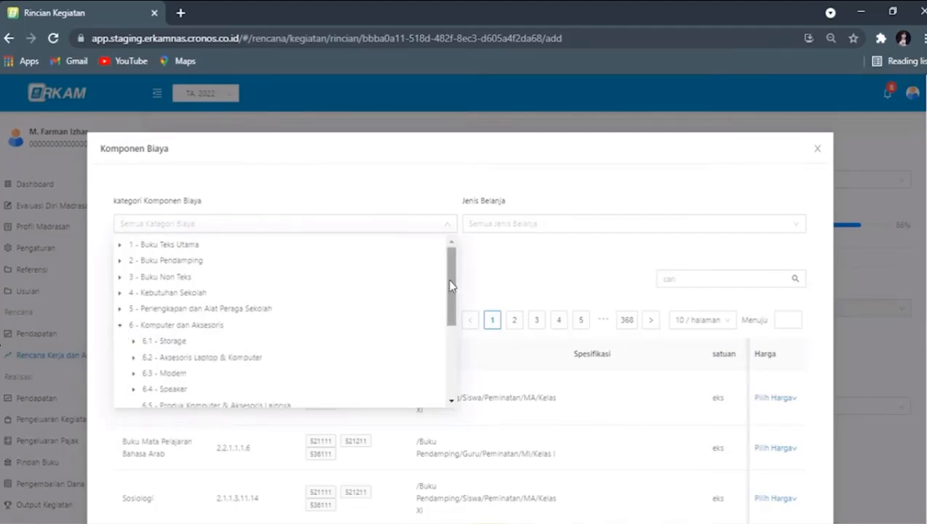
{"action": "left_click_drag", "start_coordinate": [451, 286], "coordinate": [233, 346]}
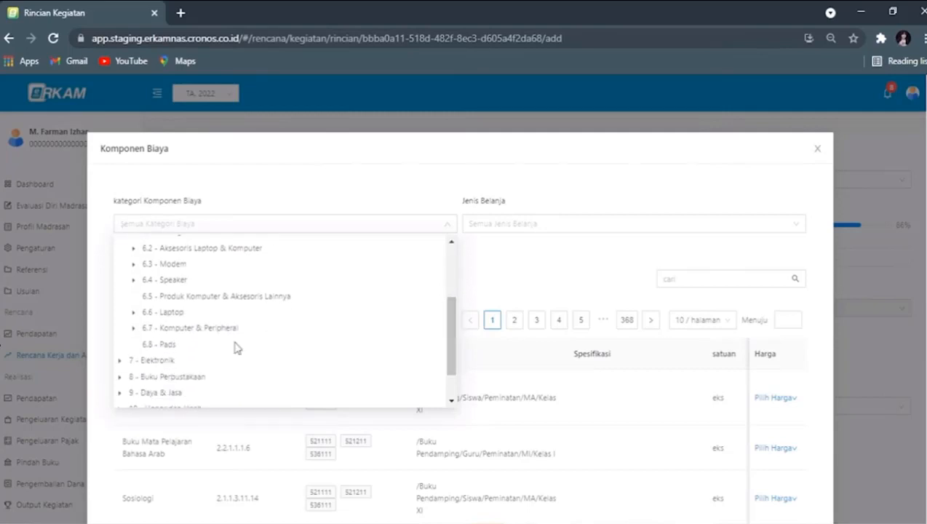
{"action": "left_click", "coordinate": [134, 313]}
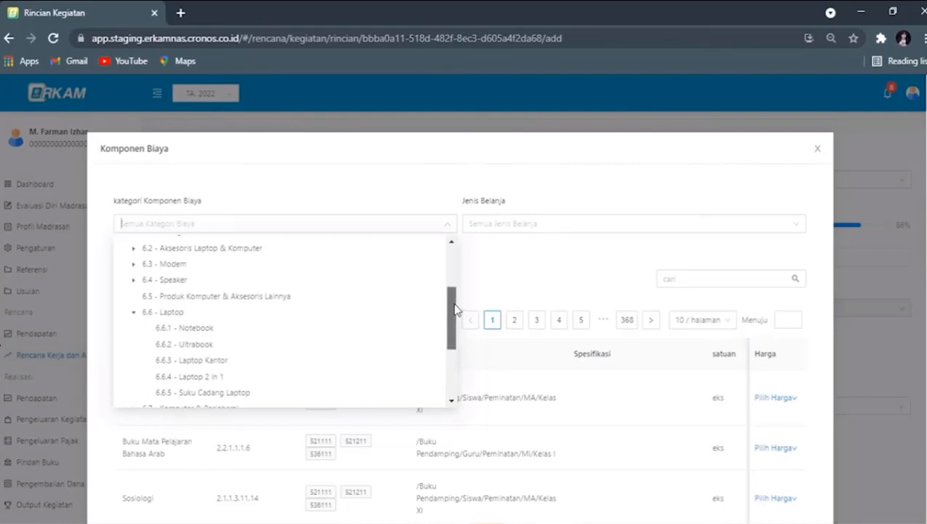
{"action": "left_click_drag", "start_coordinate": [455, 310], "coordinate": [454, 328]}
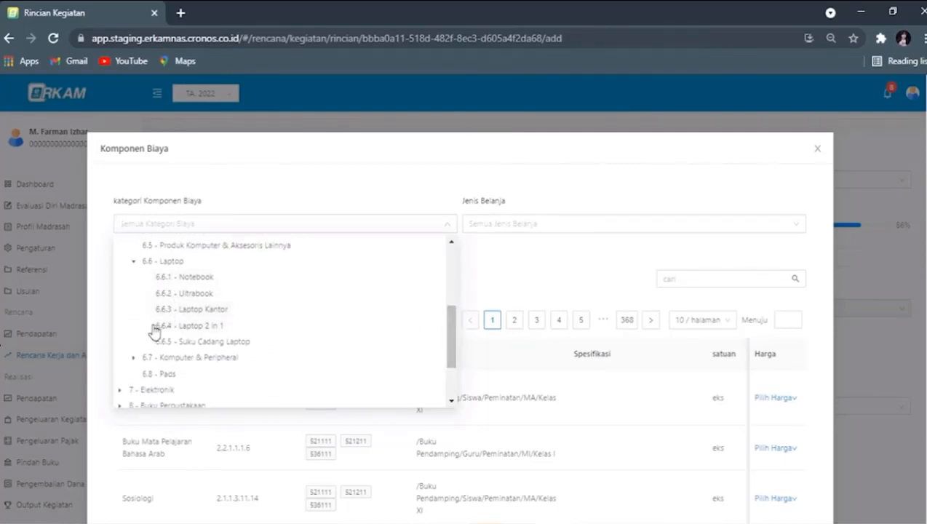
{"action": "left_click", "coordinate": [203, 311]}
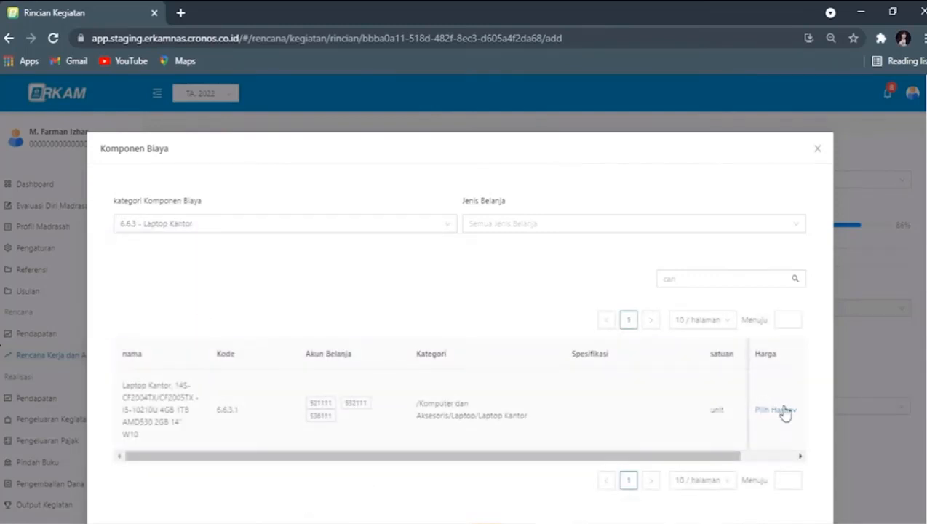
Step: Choose the listed Laptop Kantor component with a custom unit price of 7000000 and save the price
{"action": "left_click", "coordinate": [784, 412]}
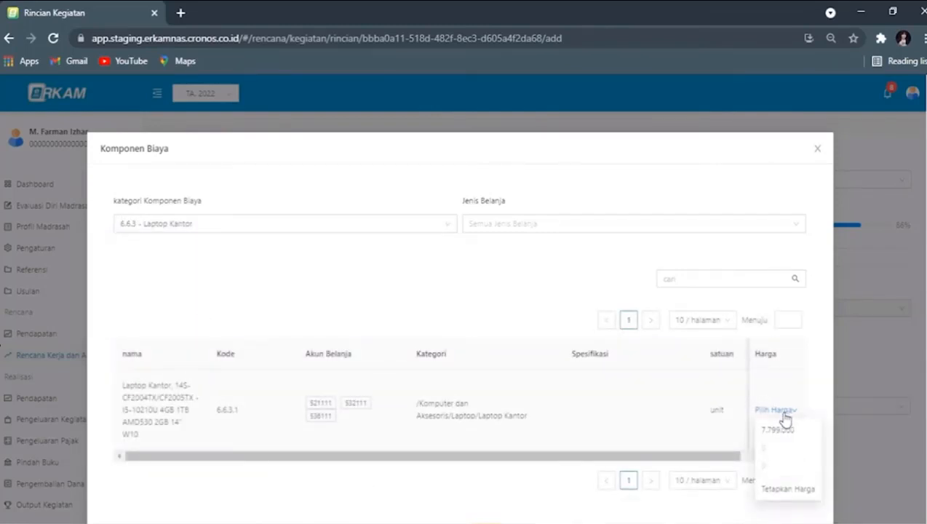
{"action": "mouse_move", "coordinate": [777, 410]}
{"action": "left_click", "coordinate": [773, 489]}
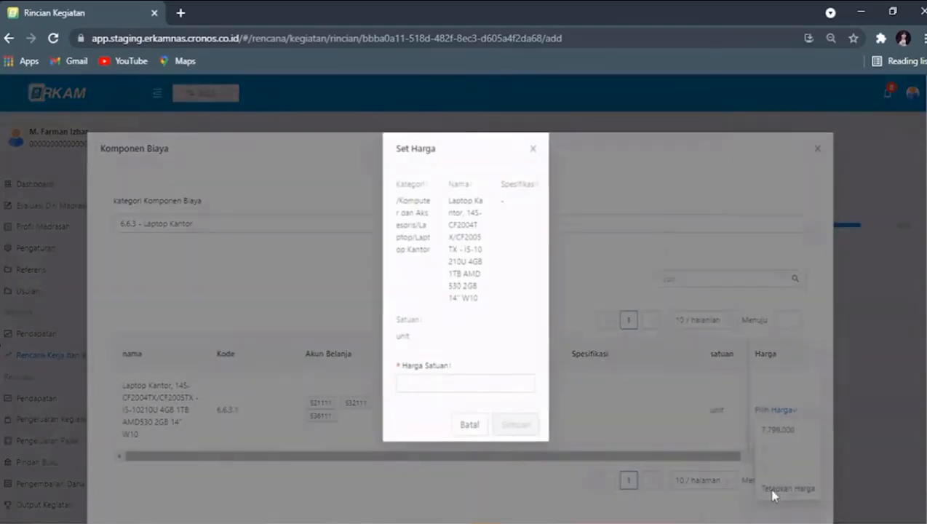
{"action": "left_click", "coordinate": [478, 383]}
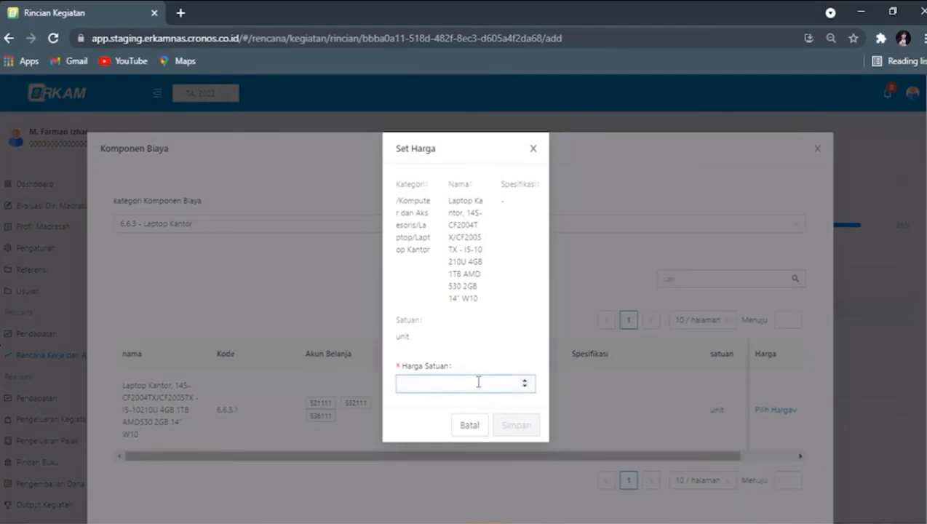
{"action": "type", "text": "70"}
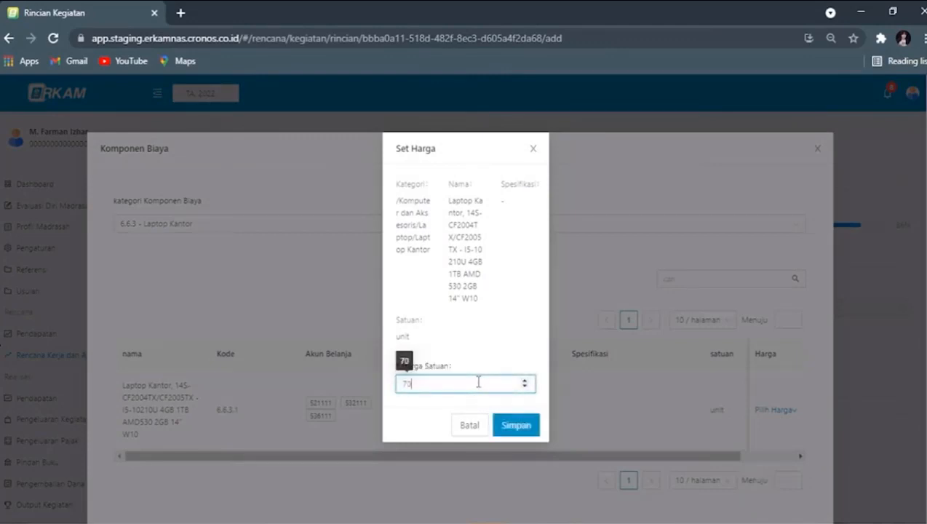
{"action": "type", "text": "00000"}
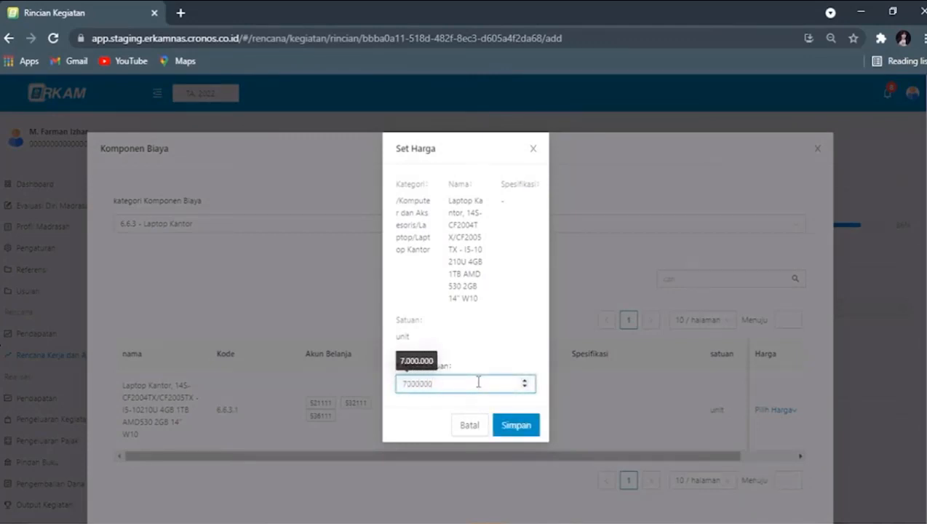
{"action": "left_click", "coordinate": [527, 426]}
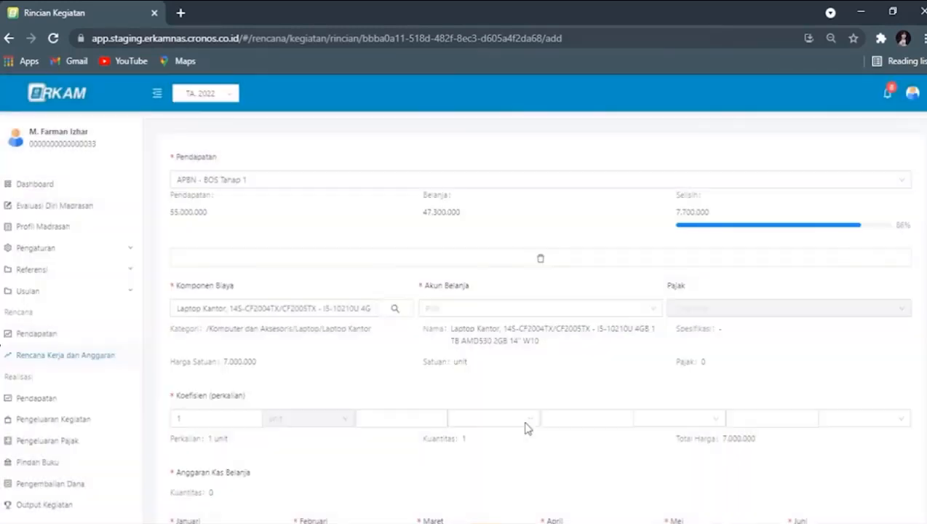
Step: Assign the laptop expense to account 532111 - Belanja Modal Peralatan dan Mesin and apply PPN (Koefisien : 10%) as its tax
{"action": "left_click", "coordinate": [577, 308]}
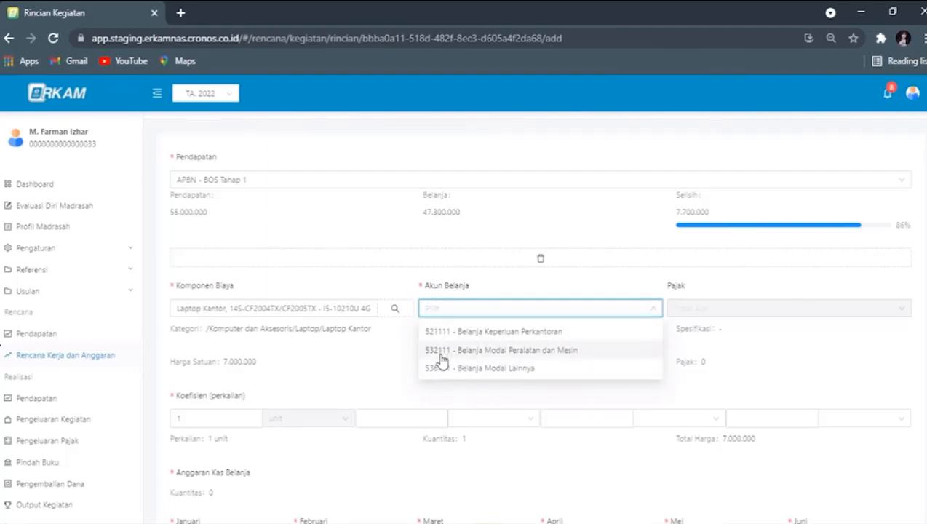
{"action": "left_click", "coordinate": [495, 357]}
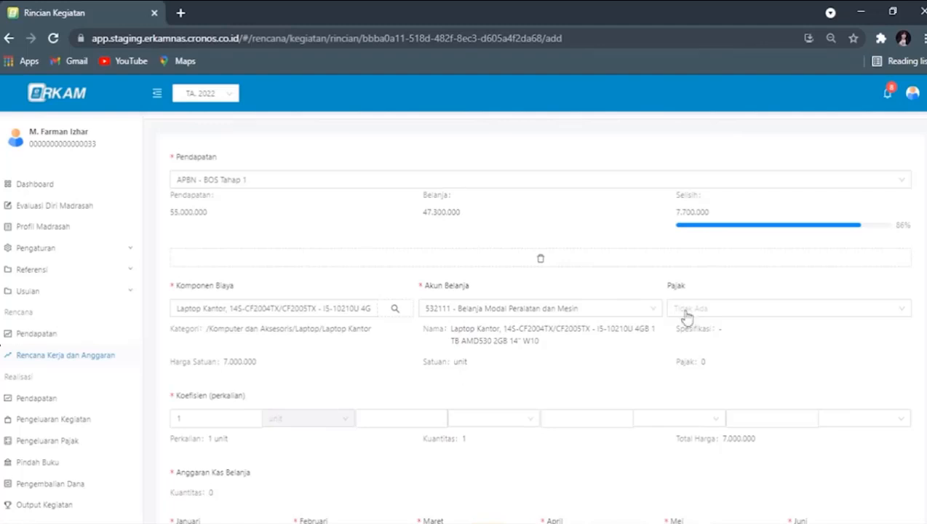
{"action": "left_click", "coordinate": [745, 313]}
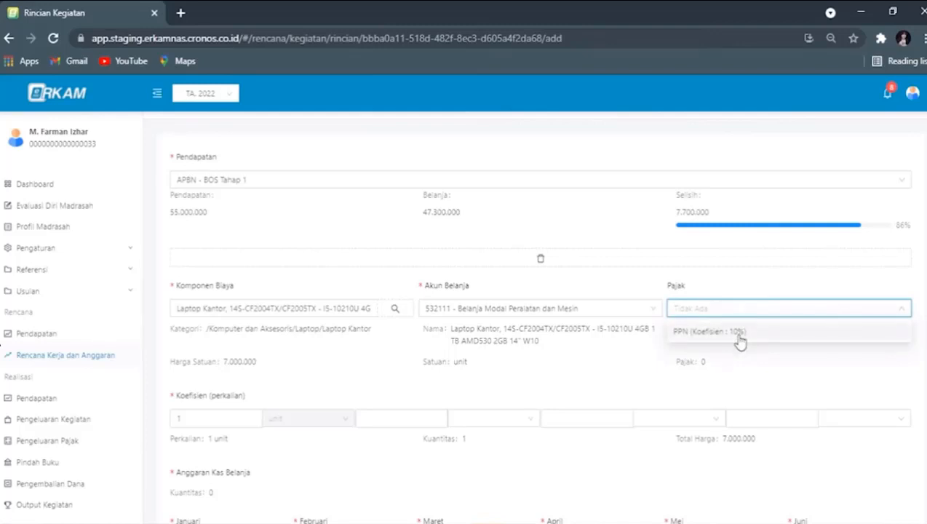
{"action": "left_click", "coordinate": [738, 333]}
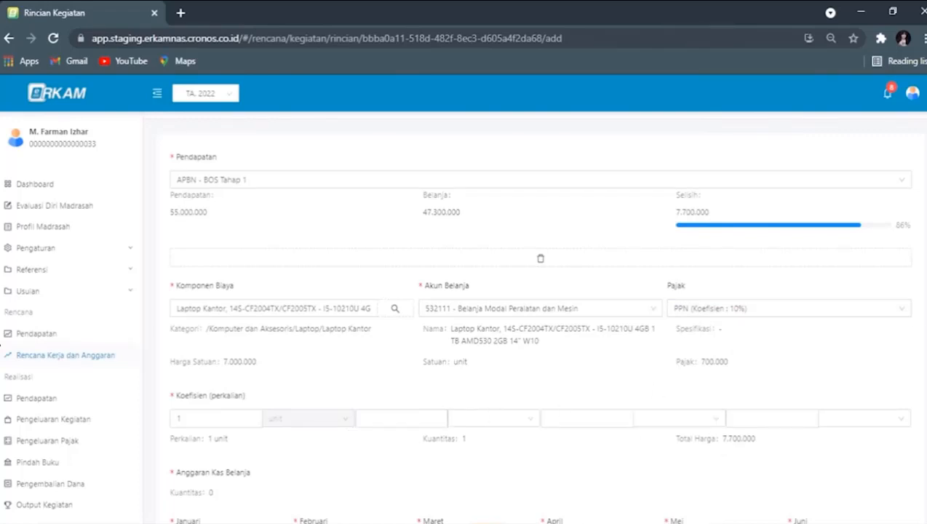
Step: Allocate a quantity of 1 to Mei in the Anggaran Kas Belanja and review the completed expense entry
{"action": "scroll", "coordinate": [540, 320], "scroll_direction": "down", "scroll_amount": 5}
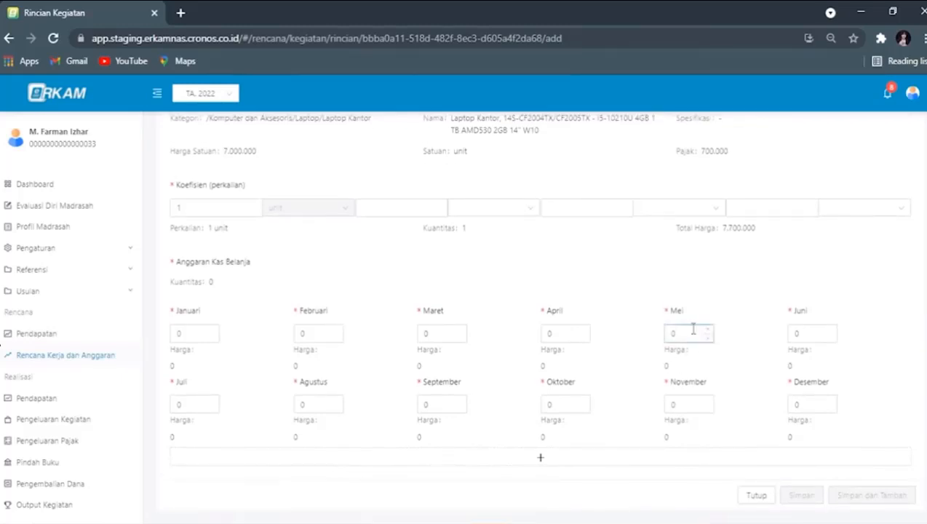
{"action": "type", "text": "1"}
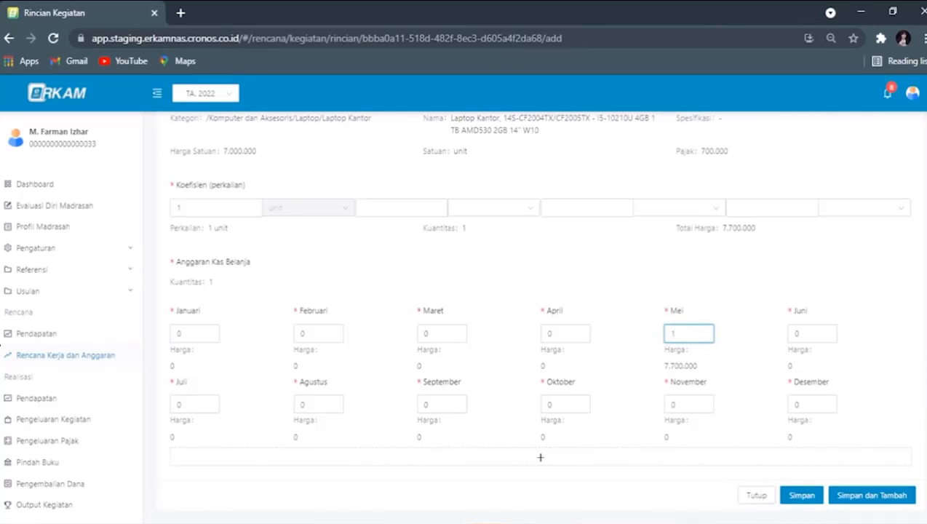
{"action": "scroll", "coordinate": [541, 317], "scroll_direction": "up", "scroll_amount": 3}
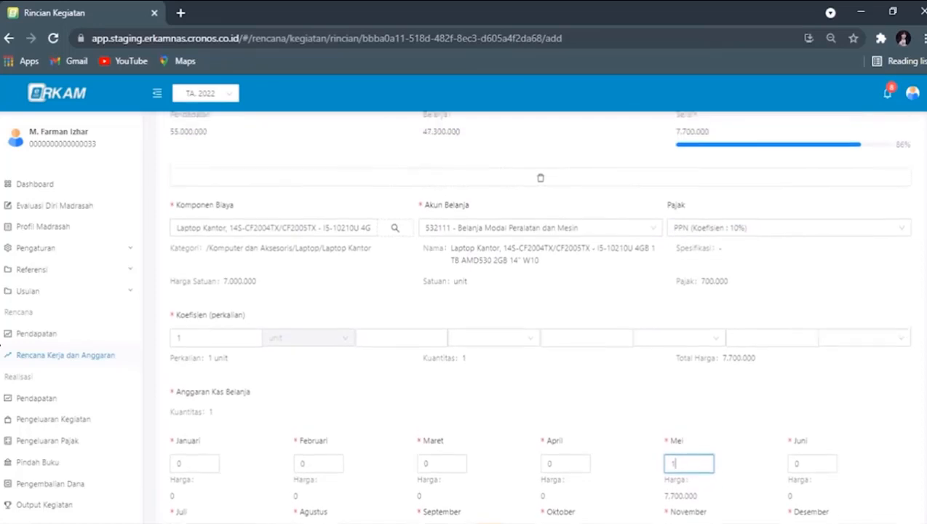
{"action": "scroll", "coordinate": [541, 317], "scroll_direction": "down", "scroll_amount": 1}
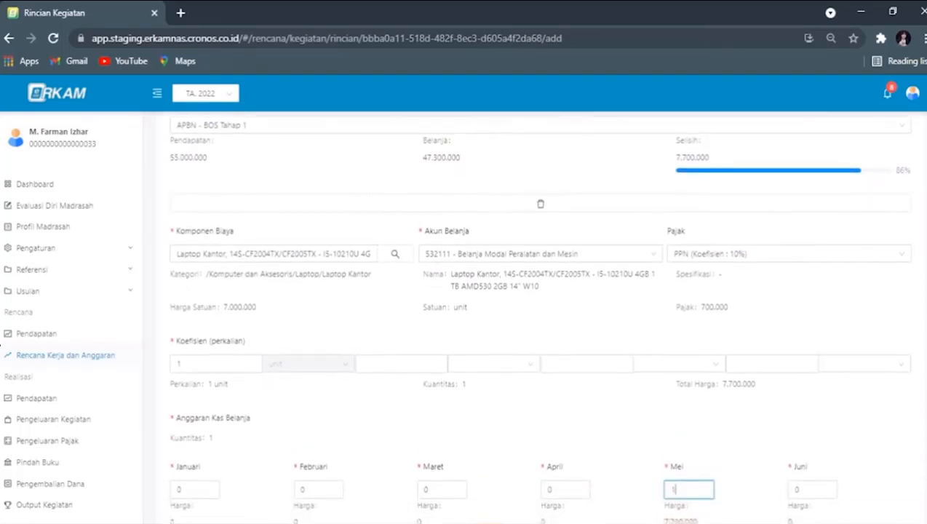
{"action": "scroll", "coordinate": [787, 468], "scroll_direction": "down", "scroll_amount": 3}
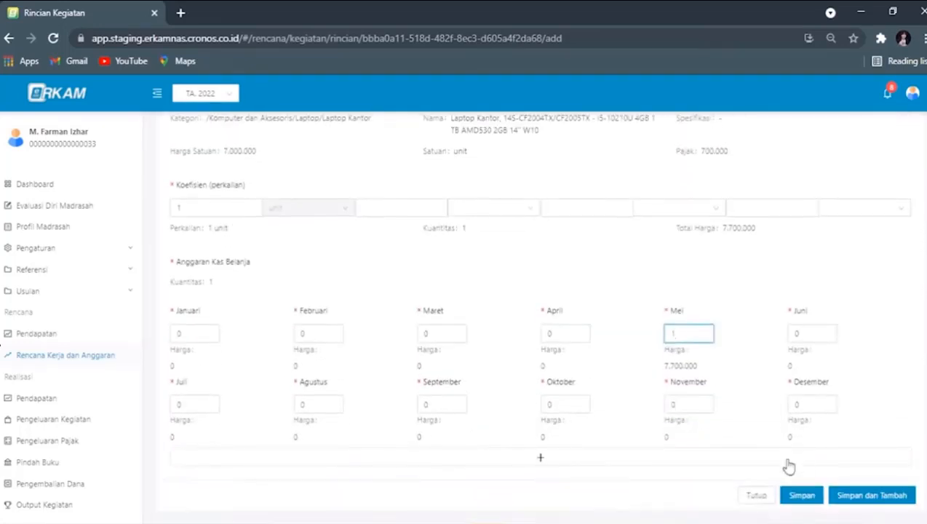
Step: Save the laptop expense and review the expense list of the Pelaksanaan kegiatan belajar-mengajar sub-activity
{"action": "left_click", "coordinate": [801, 496]}
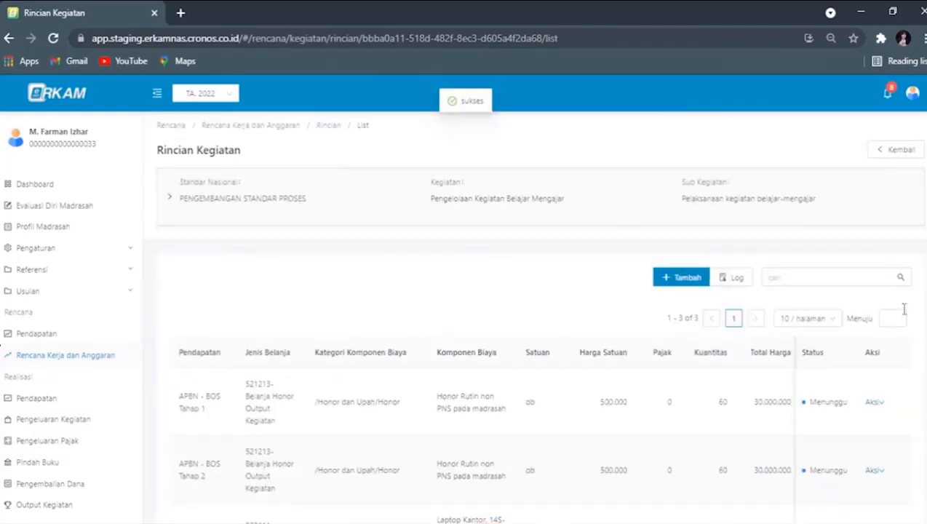
{"action": "scroll", "coordinate": [852, 357], "scroll_direction": "down", "scroll_amount": 2}
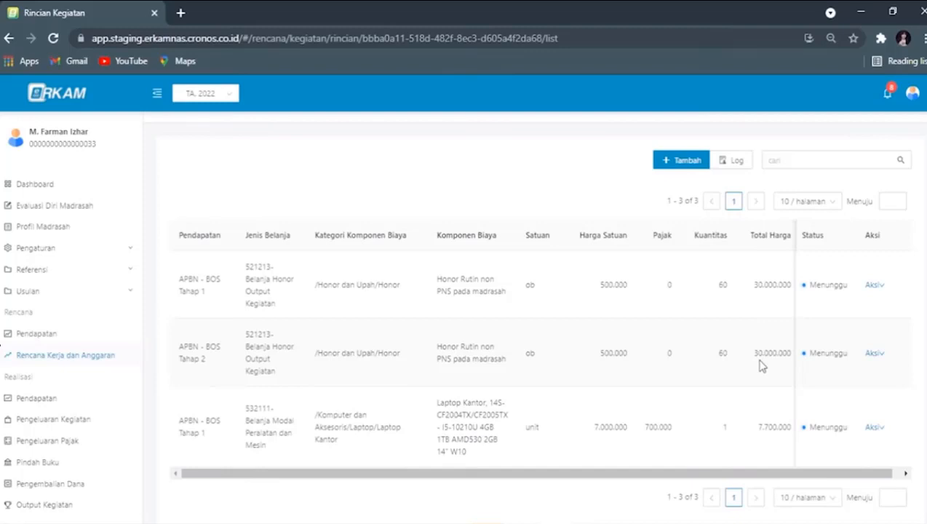
Step: Start a new expense entry and compare the budget balances of APBN - BOS Tahap 1 and Tahap 2 as its Pendapatan
{"action": "left_click", "coordinate": [683, 161]}
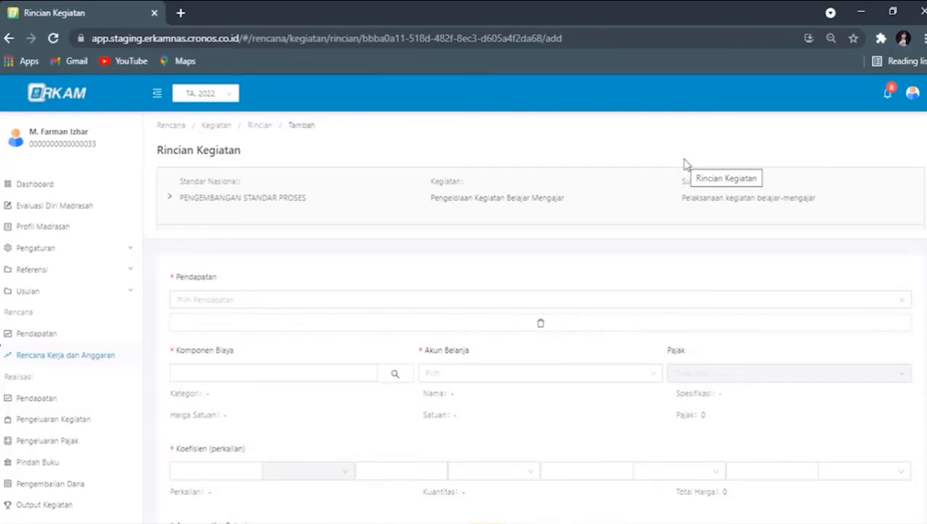
{"action": "left_click", "coordinate": [489, 304]}
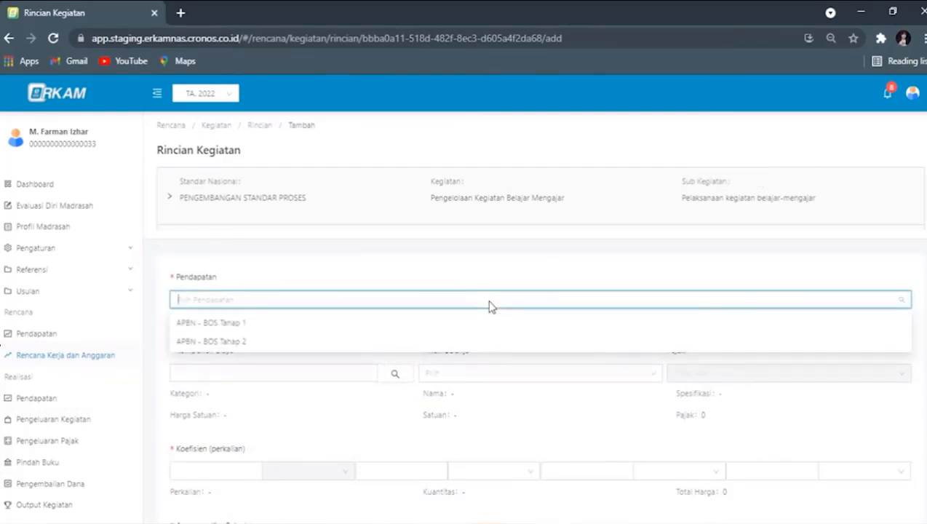
{"action": "left_click", "coordinate": [416, 324]}
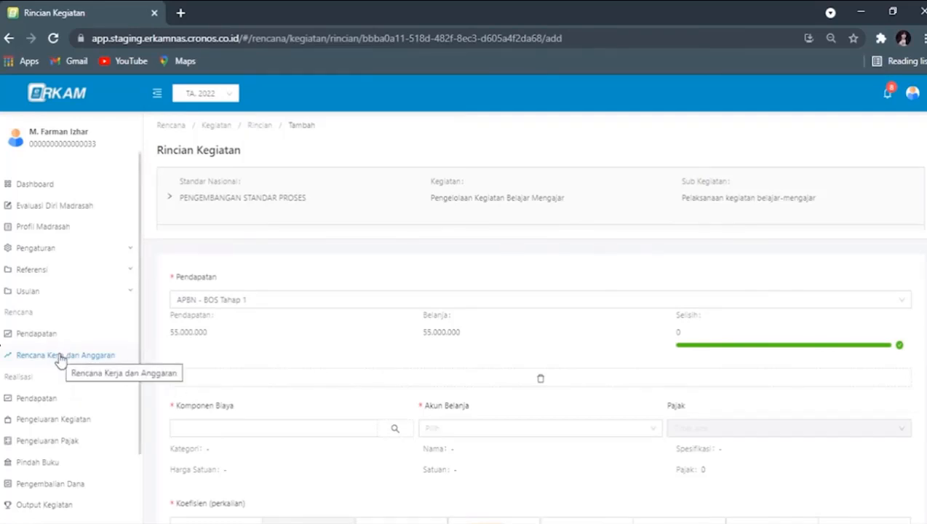
{"action": "left_click", "coordinate": [384, 299]}
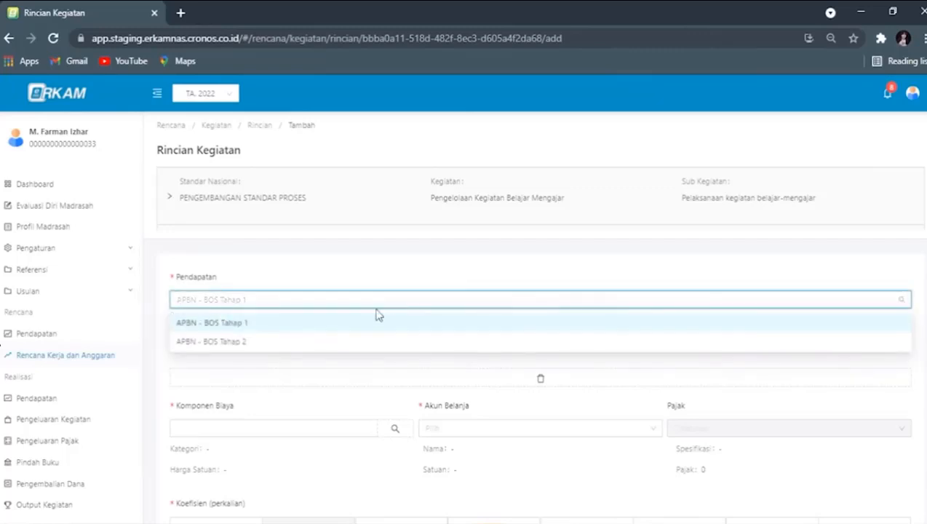
{"action": "left_click", "coordinate": [370, 349]}
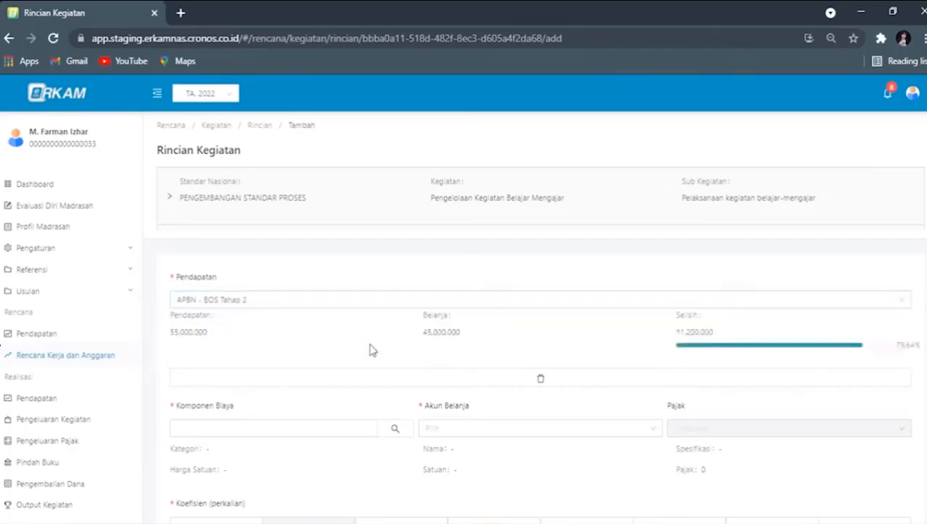
{"action": "left_click", "coordinate": [615, 300]}
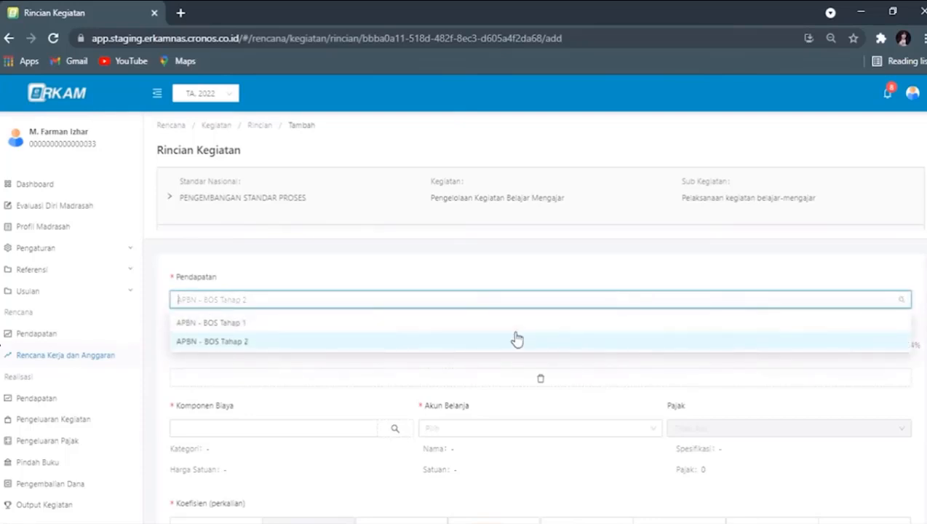
{"action": "left_click", "coordinate": [521, 324]}
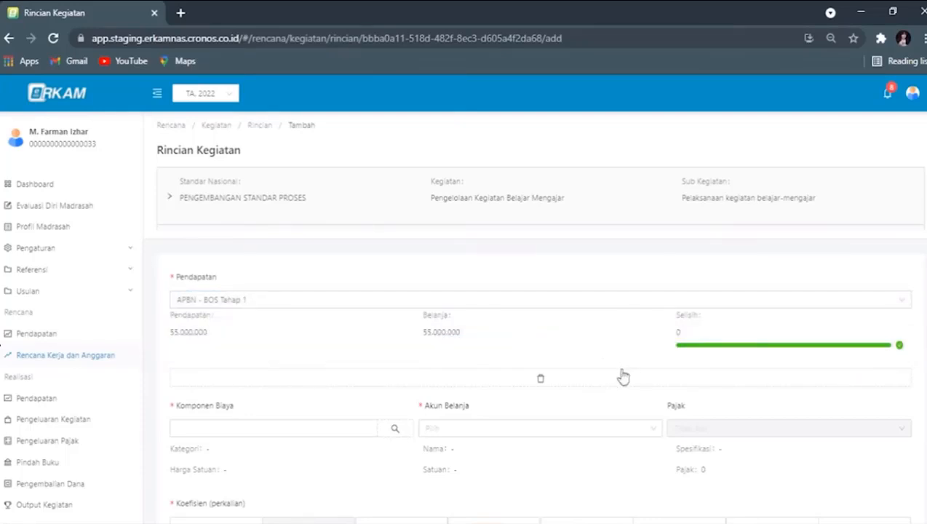
Step: Return to Rencana Kerja dan Anggaran and open the Rincian of the Pembayaran tagihan listrik sub-activity
{"action": "left_click", "coordinate": [36, 356]}
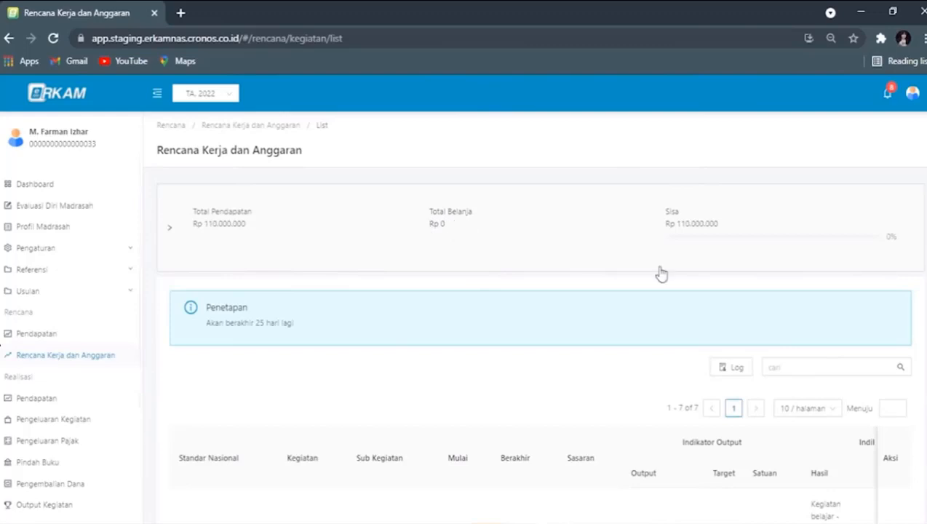
{"action": "scroll", "coordinate": [922, 243], "scroll_direction": "down", "scroll_amount": 3}
{"action": "left_click", "coordinate": [900, 342]}
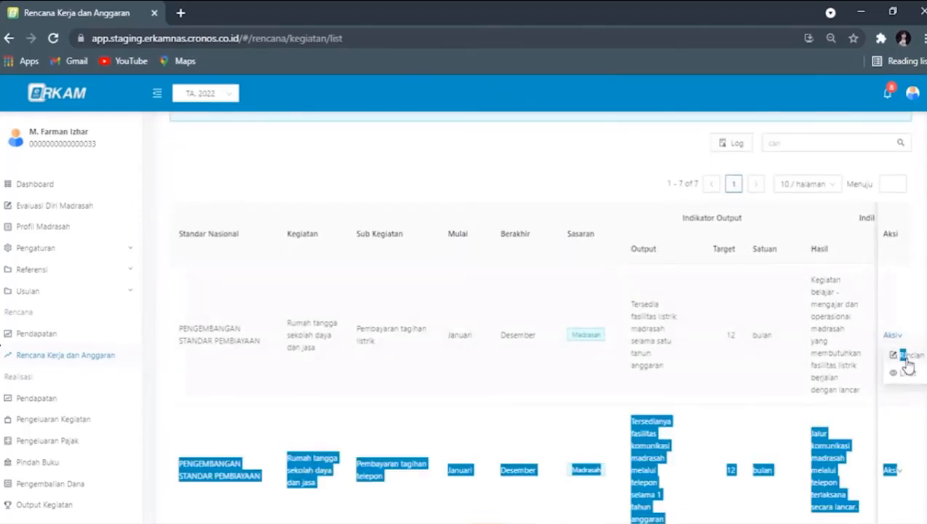
{"action": "left_click", "coordinate": [909, 357]}
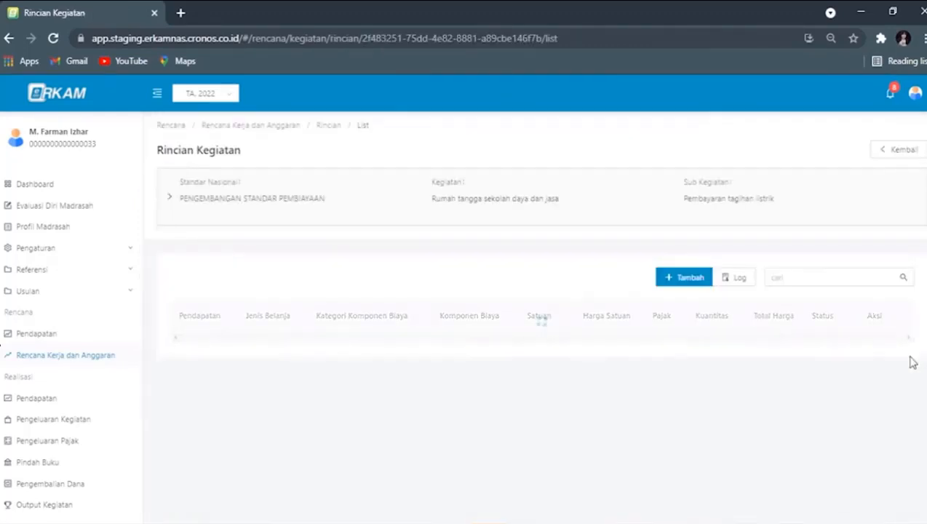
Step: Check the remaining APBN - BOS Tahap 1 and Tahap 2 funds from a new electricity bill expense entry
{"action": "left_click", "coordinate": [684, 277]}
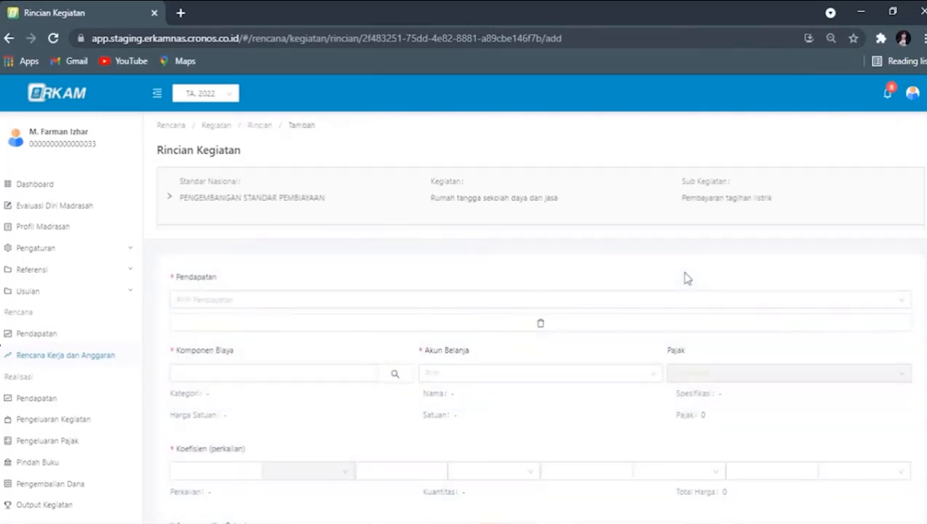
{"action": "left_click", "coordinate": [625, 309]}
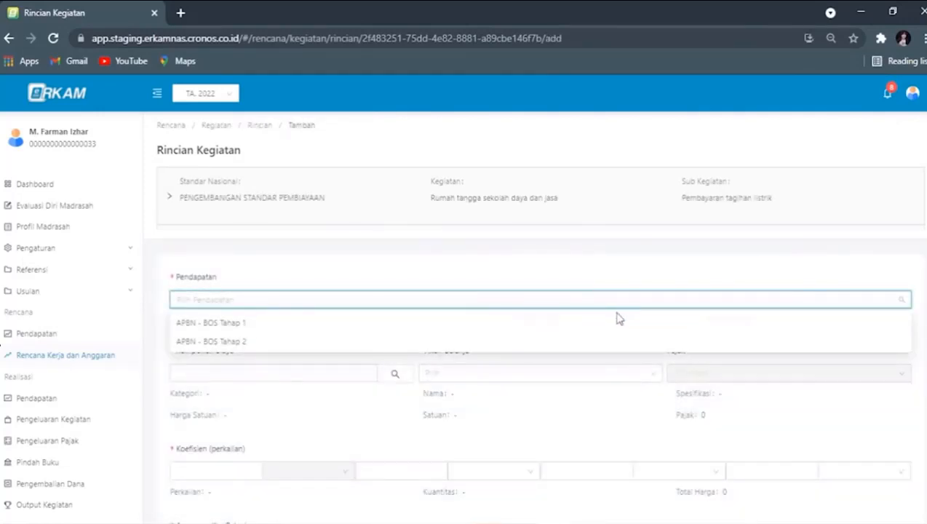
{"action": "left_click", "coordinate": [615, 322]}
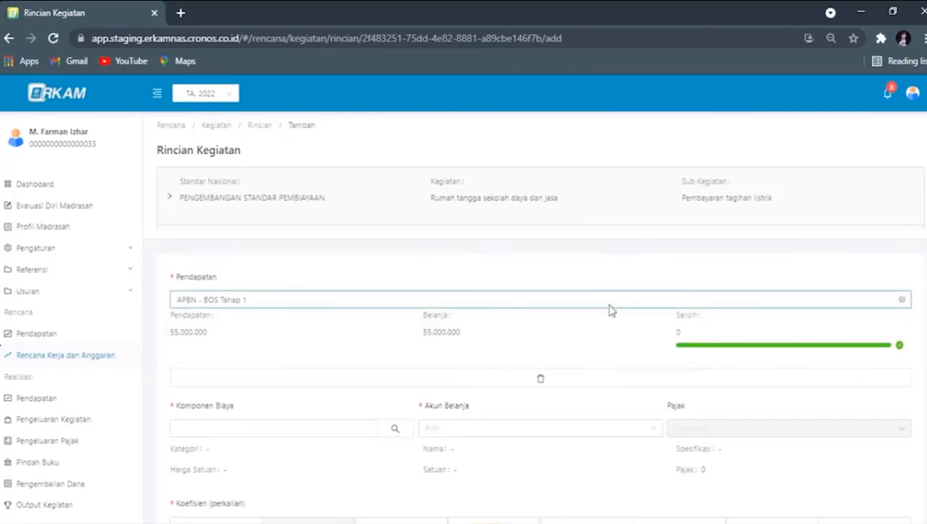
{"action": "left_click", "coordinate": [608, 305]}
{"action": "left_click", "coordinate": [575, 341]}
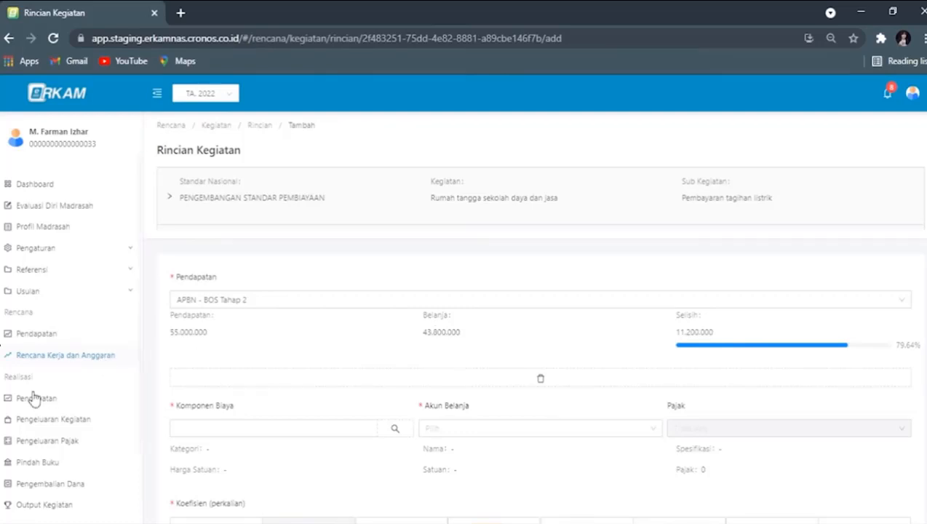
Step: Go back to the Rencana Kerja dan Anggaran list and review its sub-activities through to the Total Rincian and Total Disetujui columns
{"action": "left_click", "coordinate": [50, 357]}
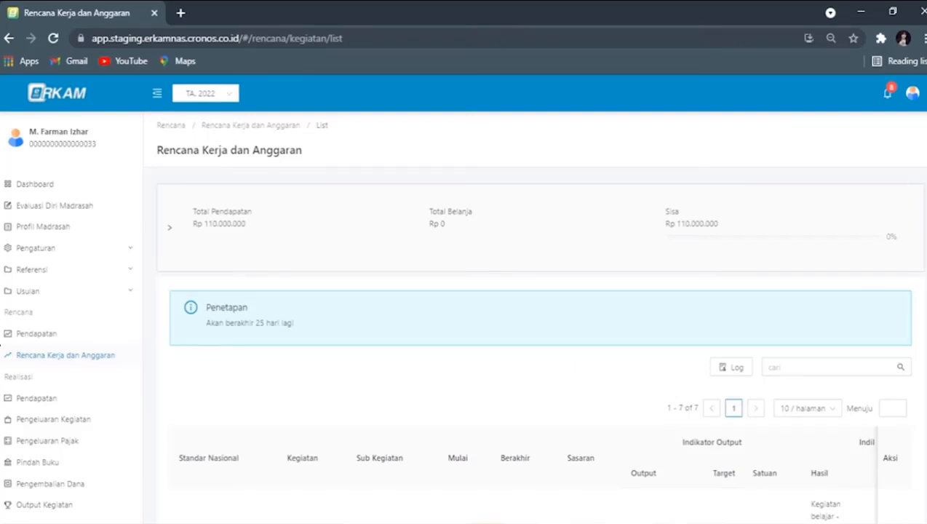
{"action": "scroll", "coordinate": [539, 317], "scroll_direction": "down", "scroll_amount": 5}
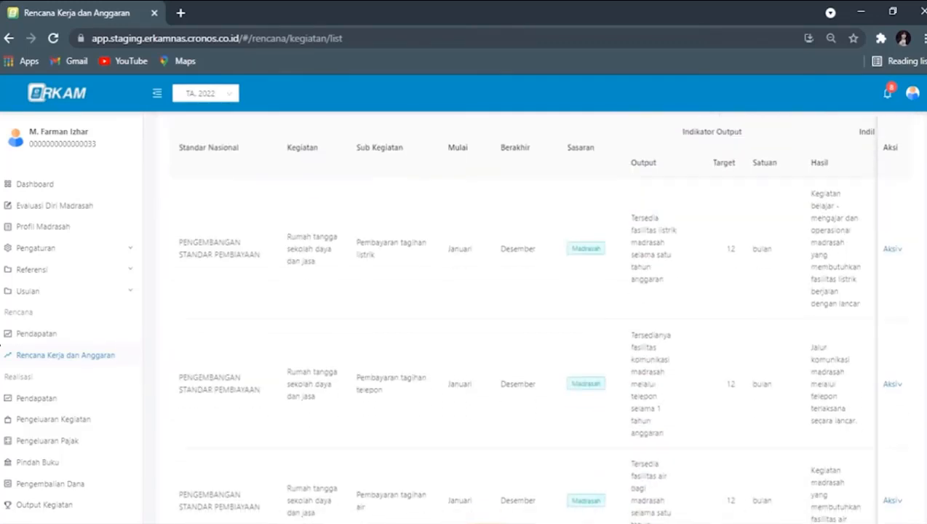
{"action": "scroll", "coordinate": [662, 499], "scroll_direction": "down", "scroll_amount": 4}
{"action": "left_click_drag", "start_coordinate": [670, 454], "coordinate": [824, 451]}
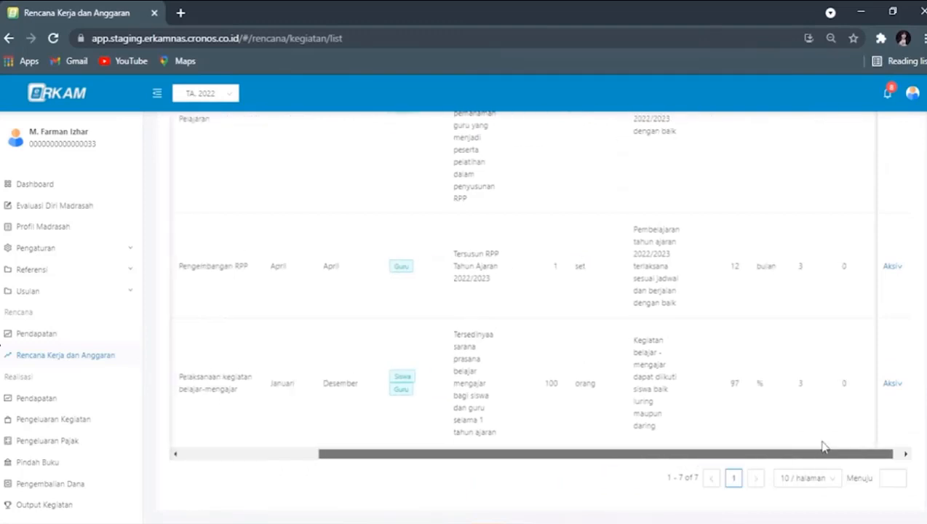
Step: View the activity plan details of Pembayaran tagihan listrik and close them
{"action": "scroll", "coordinate": [890, 404], "scroll_direction": "up", "scroll_amount": 10}
{"action": "mouse_move", "coordinate": [890, 402]}
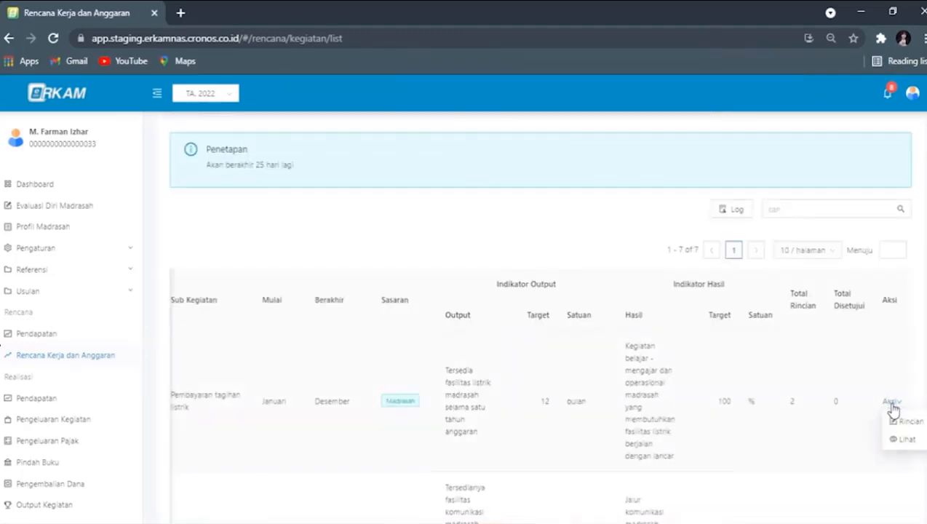
{"action": "left_click", "coordinate": [905, 440]}
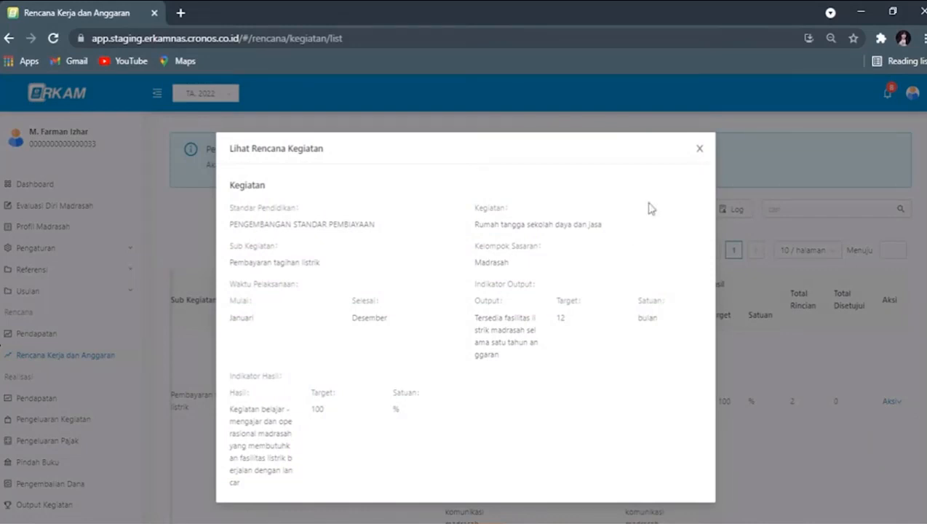
{"action": "left_click", "coordinate": [700, 151]}
Step: Look through the whole sub-activity list and reopen the Rincian of Pembayaran tagihan listrik
{"action": "scroll", "coordinate": [430, 211], "scroll_direction": "up", "scroll_amount": 2}
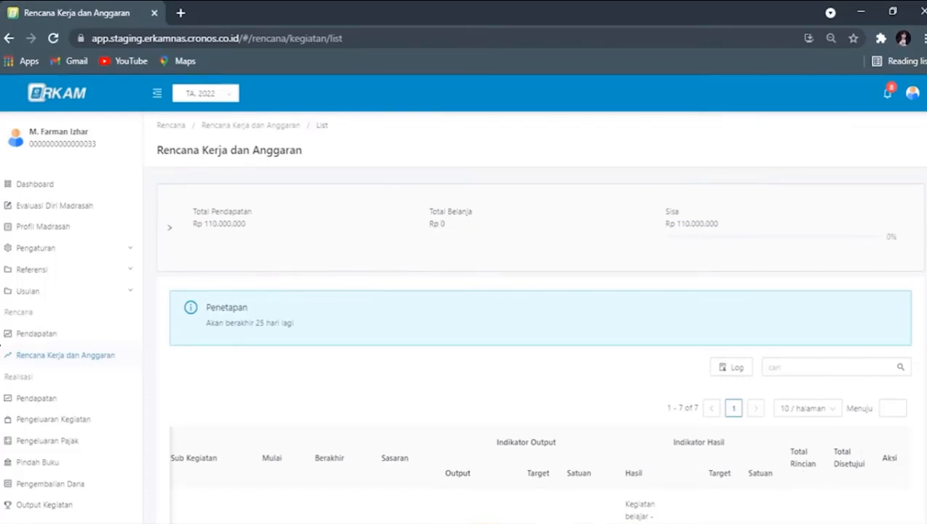
{"action": "scroll", "coordinate": [535, 327], "scroll_direction": "down", "scroll_amount": 4}
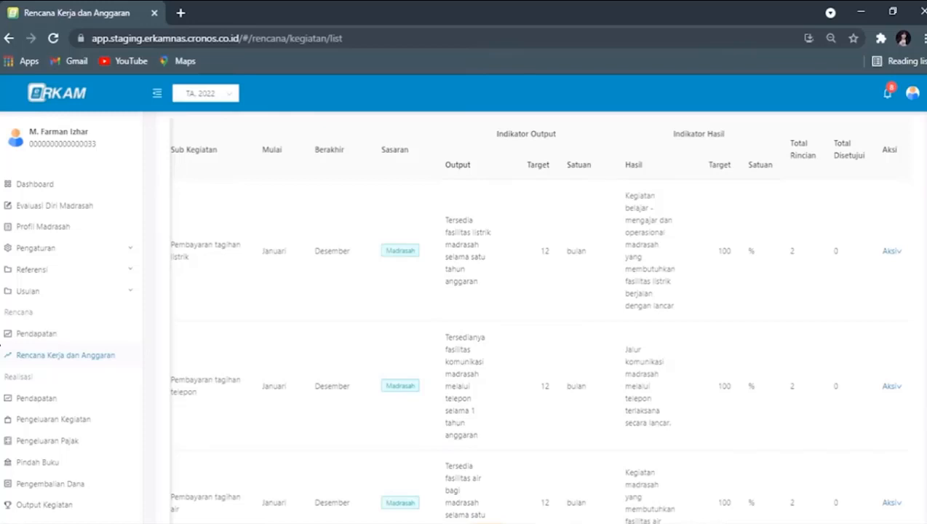
{"action": "scroll", "coordinate": [534, 316], "scroll_direction": "down", "scroll_amount": 10}
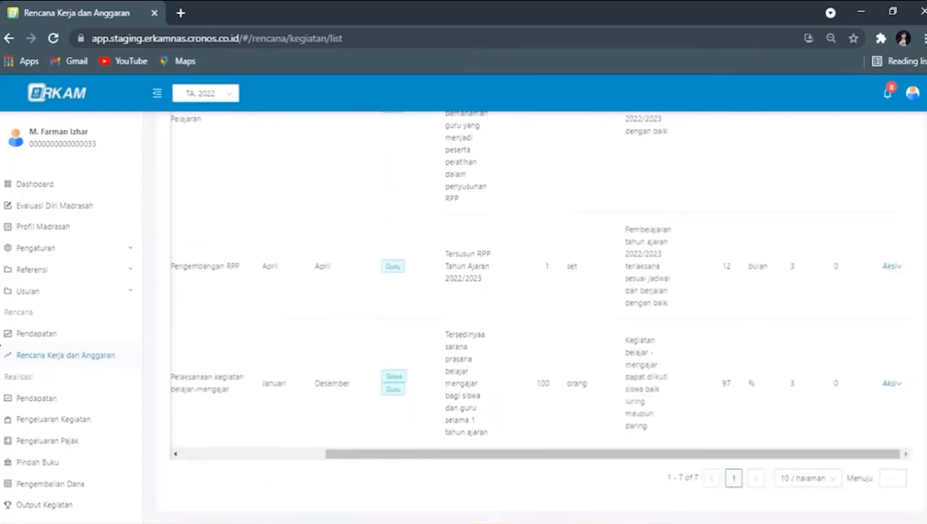
{"action": "scroll", "coordinate": [534, 315], "scroll_direction": "up", "scroll_amount": 10}
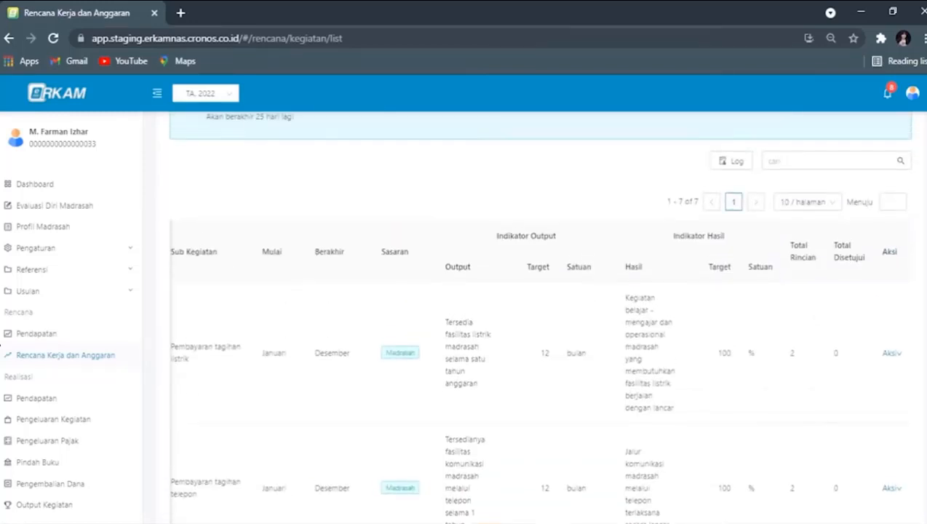
{"action": "mouse_move", "coordinate": [893, 355]}
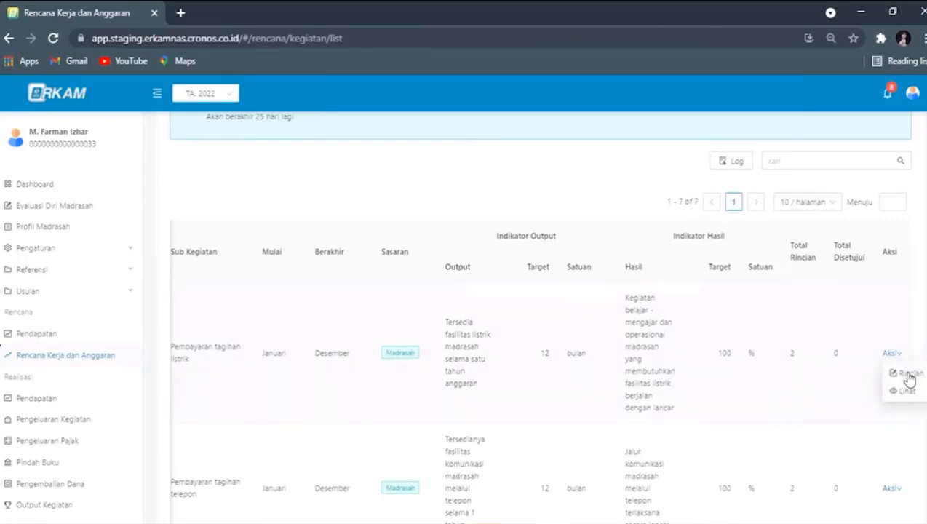
{"action": "left_click", "coordinate": [908, 375]}
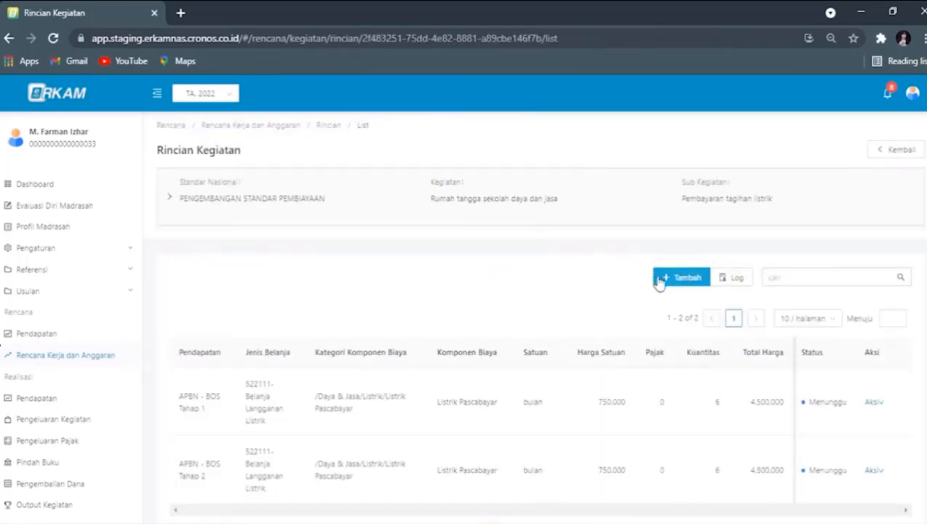
Step: Start another expense for the electricity bill and compare the Selisih of APBN - BOS Tahap 1 and Tahap 2
{"action": "left_click", "coordinate": [682, 279]}
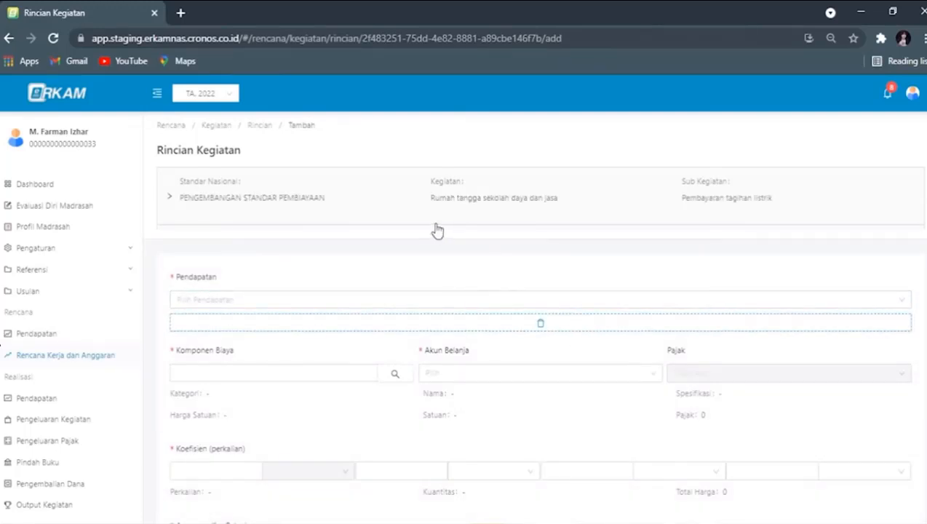
{"action": "left_click", "coordinate": [428, 299]}
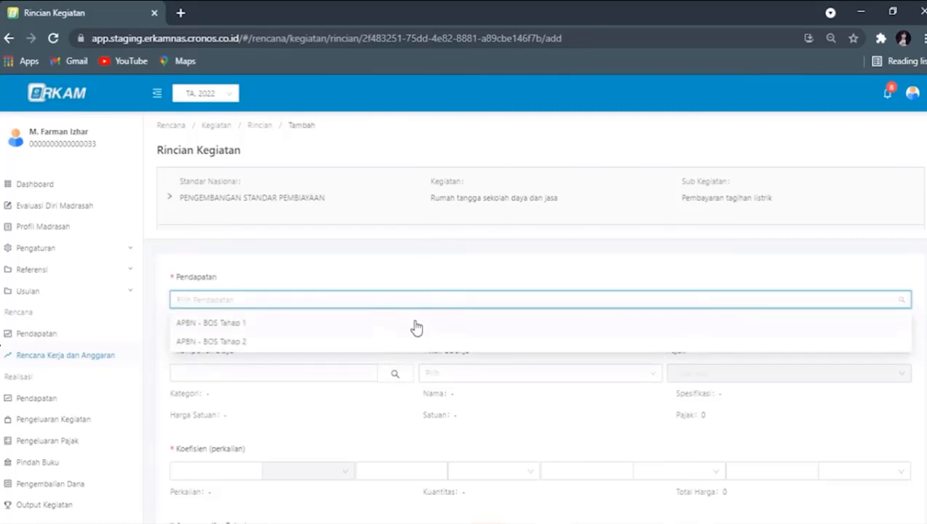
{"action": "left_click", "coordinate": [412, 327]}
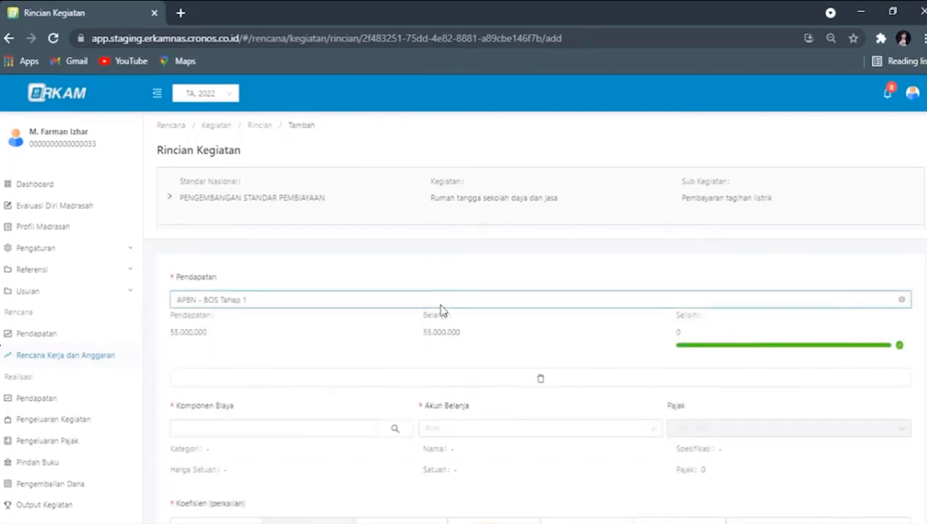
{"action": "left_click", "coordinate": [440, 306]}
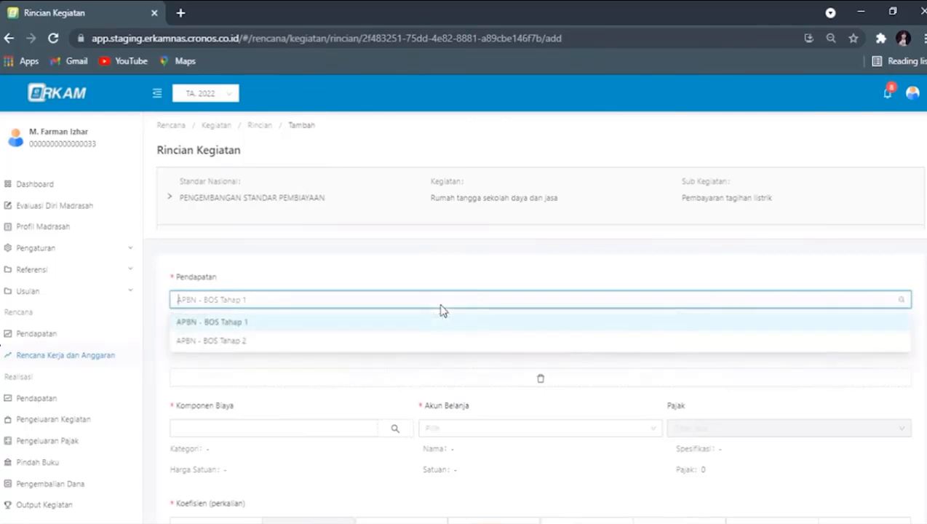
{"action": "left_click", "coordinate": [356, 342]}
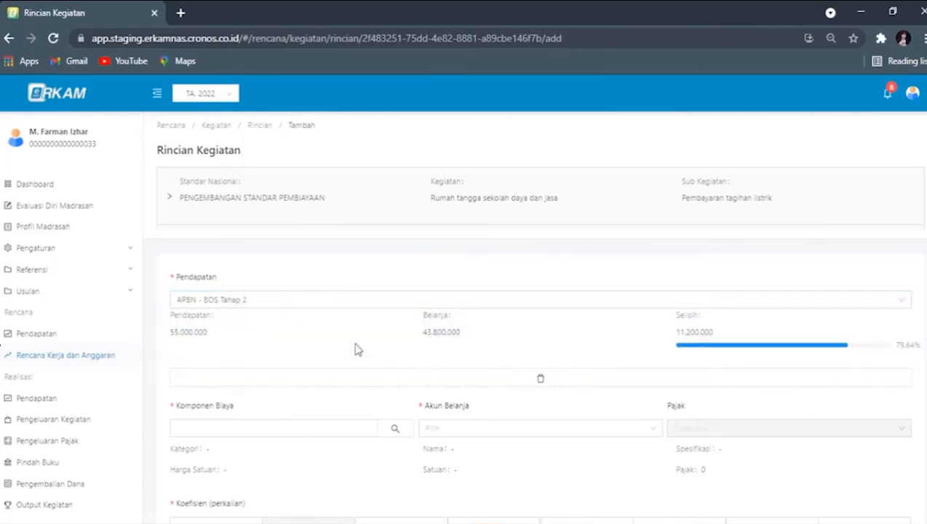
Step: Return to Rencana Kerja dan Anggaran, switch to the EDM-erkam v.2 workbook in Excel and review its Komponen Biaya Utama column
{"action": "left_click", "coordinate": [56, 356]}
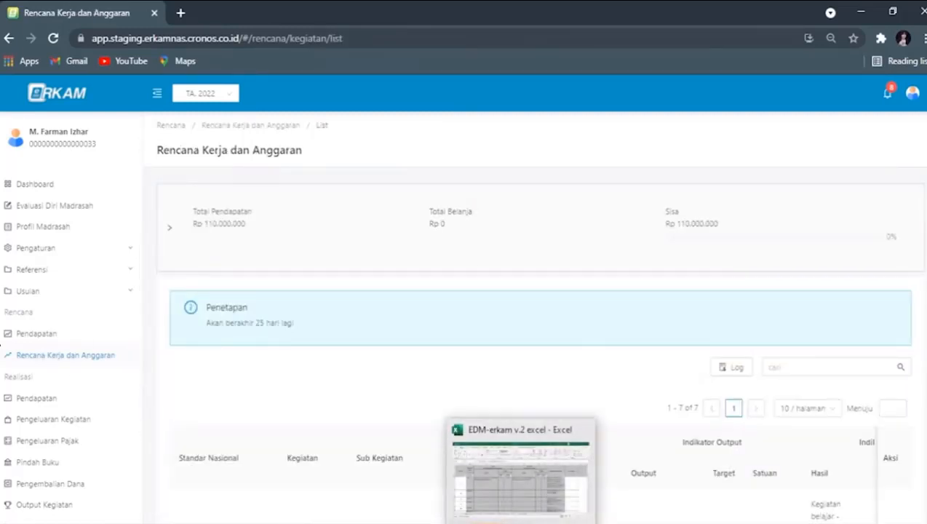
{"action": "left_click", "coordinate": [520, 522]}
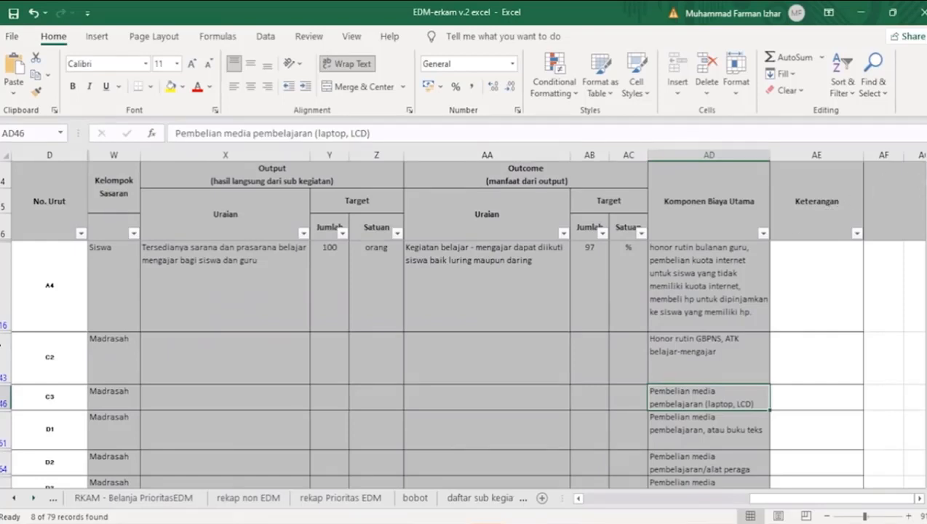
{"action": "left_click_drag", "start_coordinate": [926, 192], "coordinate": [926, 208]}
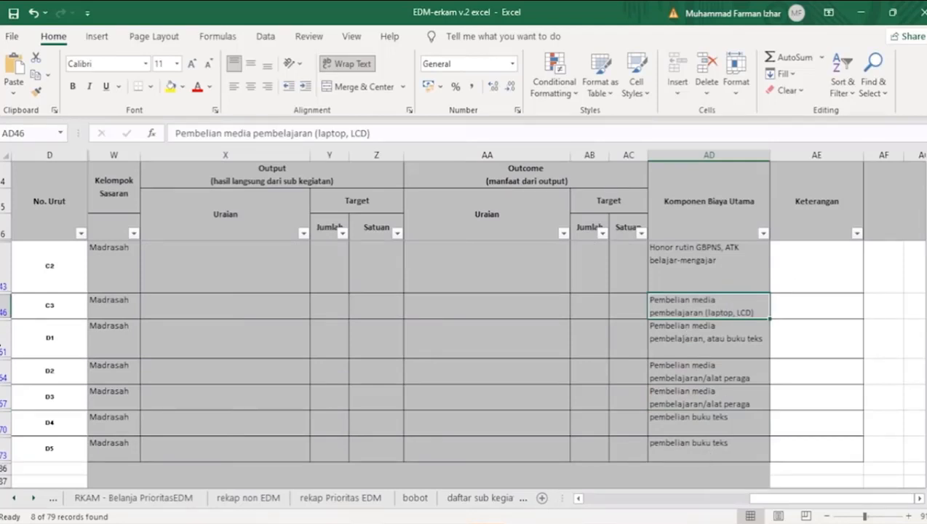
Step: Switch back to eRKAM in the browser and open the Rincian of the sub-activity Pelaksanaan kegiatan belajar-mengajar
{"action": "mouse_move", "coordinate": [543, 523]}
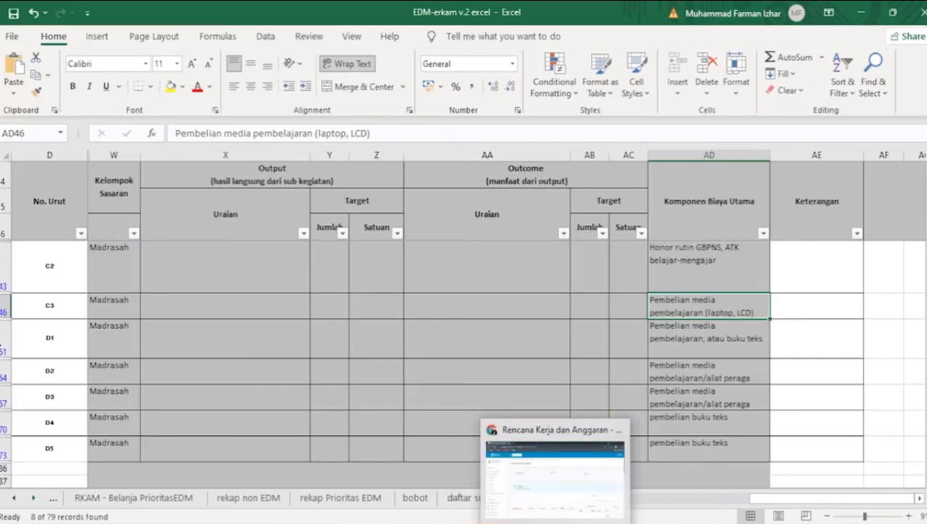
{"action": "left_click", "coordinate": [553, 465]}
{"action": "scroll", "coordinate": [510, 327], "scroll_direction": "down", "scroll_amount": 6}
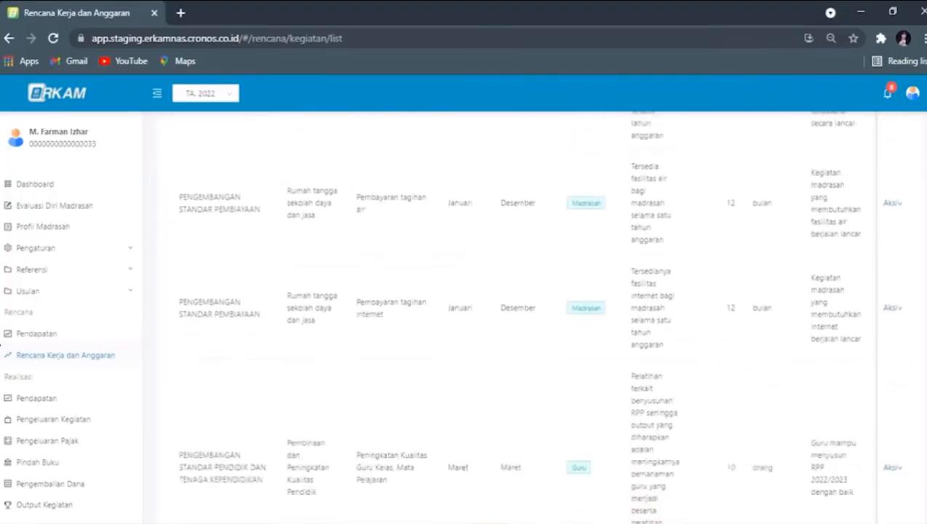
{"action": "scroll", "coordinate": [509, 328], "scroll_direction": "down", "scroll_amount": 4}
{"action": "mouse_move", "coordinate": [898, 389]}
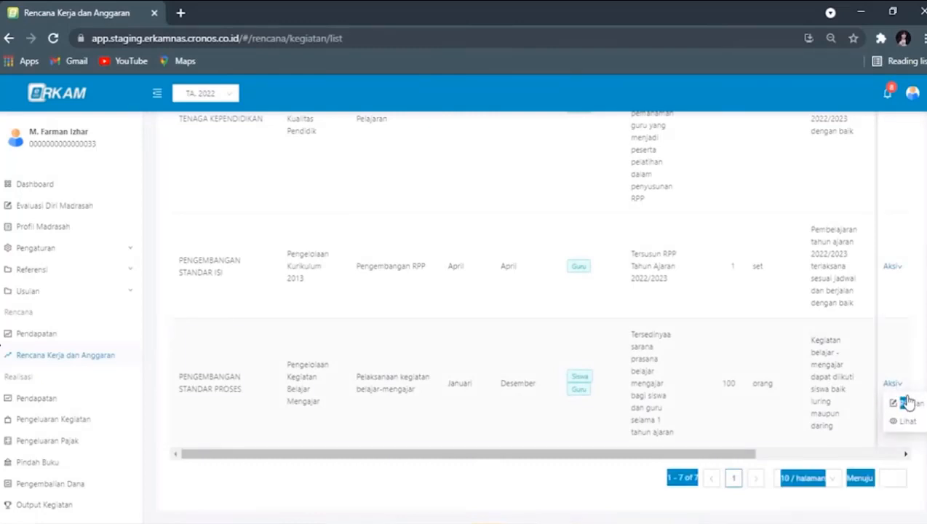
{"action": "left_click", "coordinate": [910, 404]}
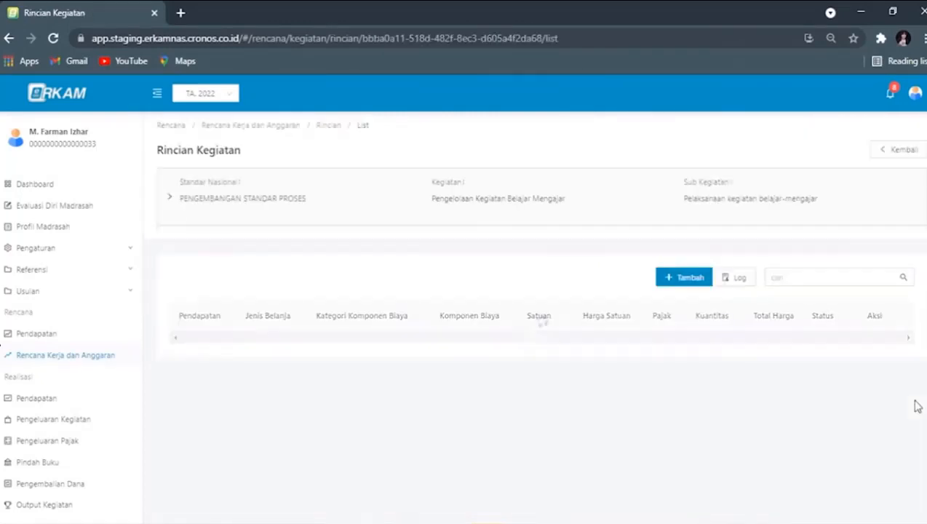
Step: Add a new expense to the teaching-and-learning sub-activity and select APBN - BOS Tahap 2 as its Pendapatan
{"action": "left_click", "coordinate": [693, 279]}
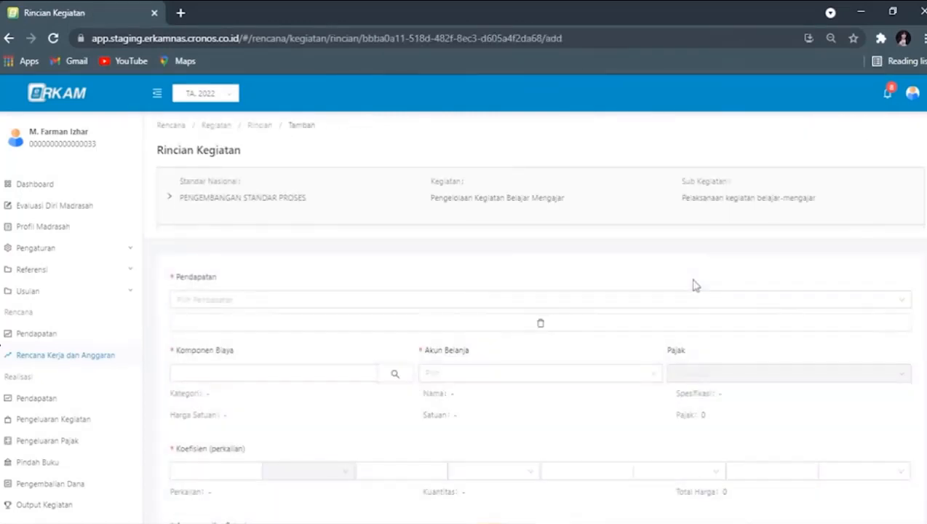
{"action": "left_click", "coordinate": [557, 303]}
{"action": "left_click", "coordinate": [445, 342]}
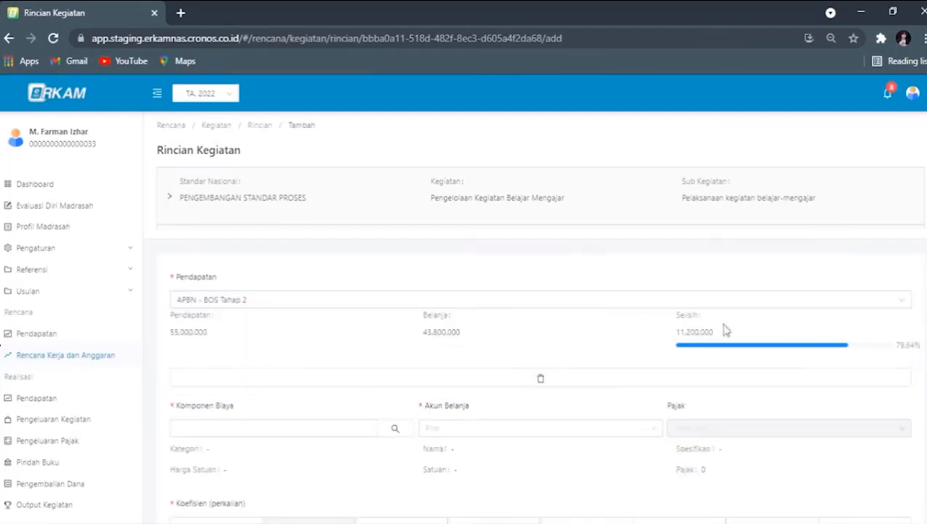
{"action": "scroll", "coordinate": [540, 316], "scroll_direction": "down", "scroll_amount": 4}
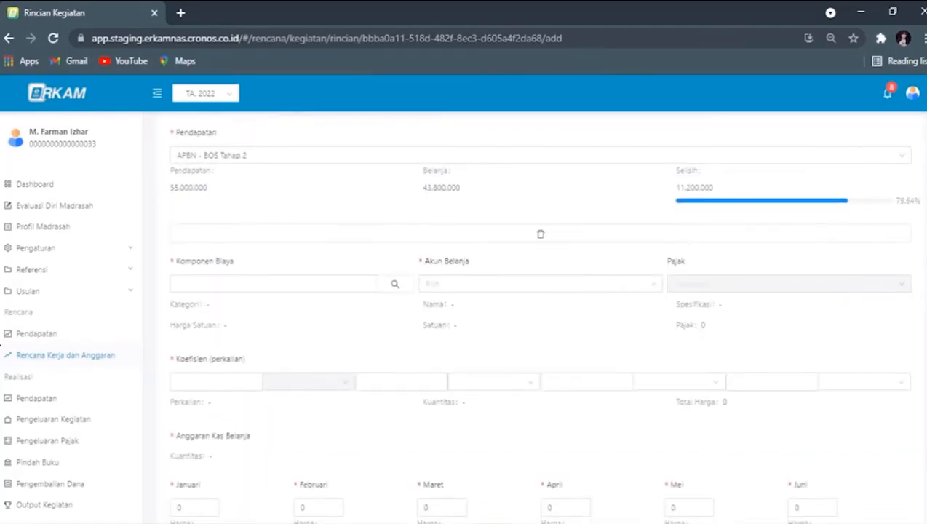
{"action": "scroll", "coordinate": [540, 316], "scroll_direction": "up", "scroll_amount": 2}
{"action": "scroll", "coordinate": [540, 317], "scroll_direction": "up", "scroll_amount": 1}
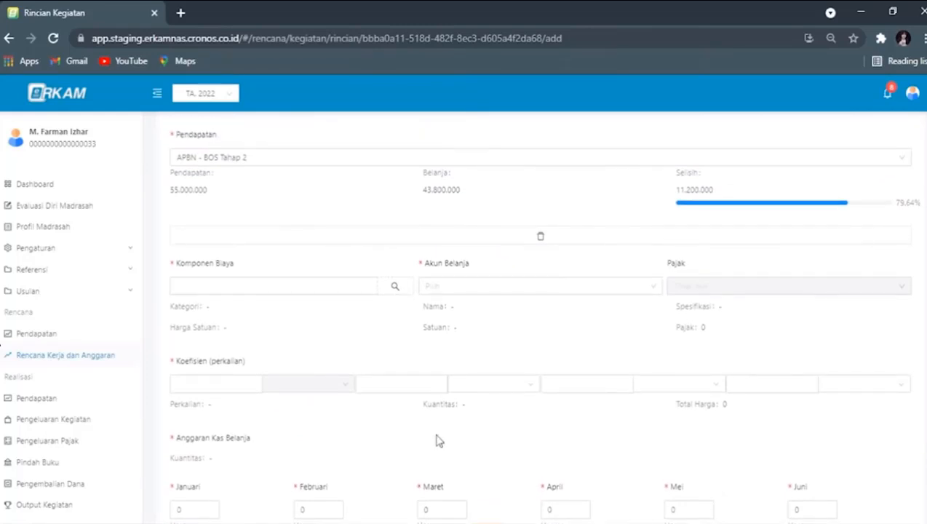
Step: Look up a Komponen Biaya for the expense, filtering the category to Buku Teks Utama, Siswa, MTS, 1.1.2.7 - Kelas VII
{"action": "left_click", "coordinate": [395, 286]}
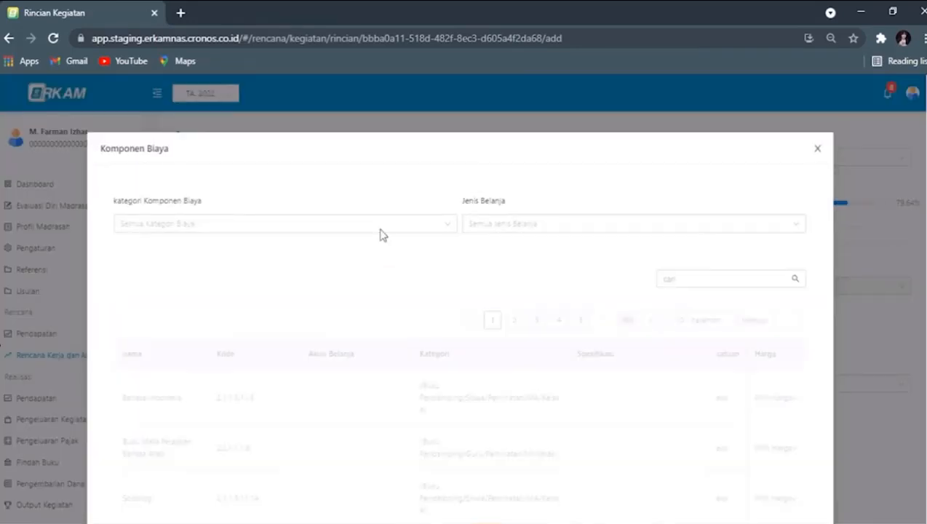
{"action": "left_click", "coordinate": [382, 225]}
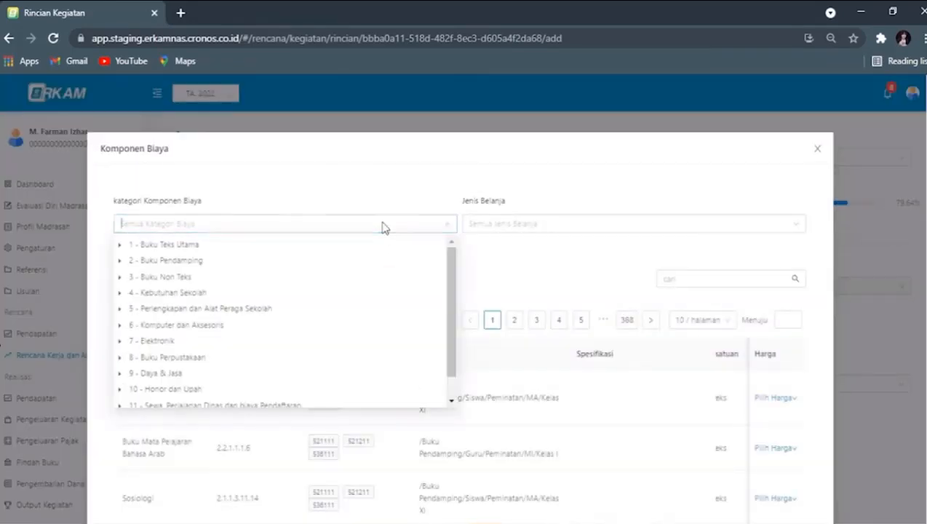
{"action": "left_click", "coordinate": [121, 245]}
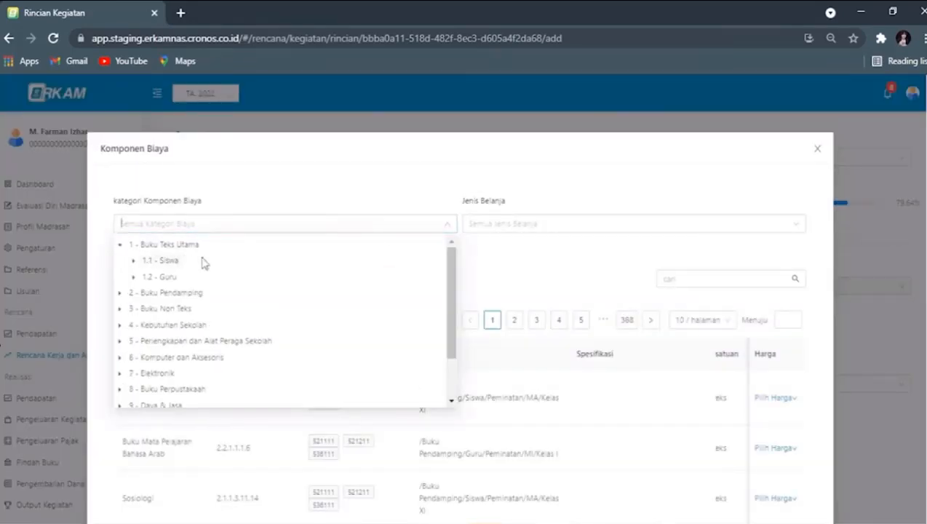
{"action": "left_click", "coordinate": [132, 260]}
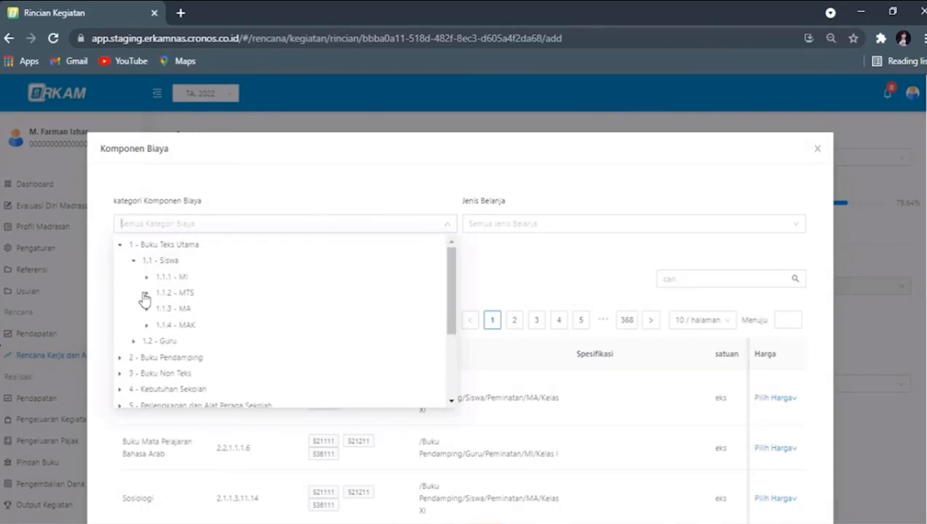
{"action": "left_click", "coordinate": [146, 292]}
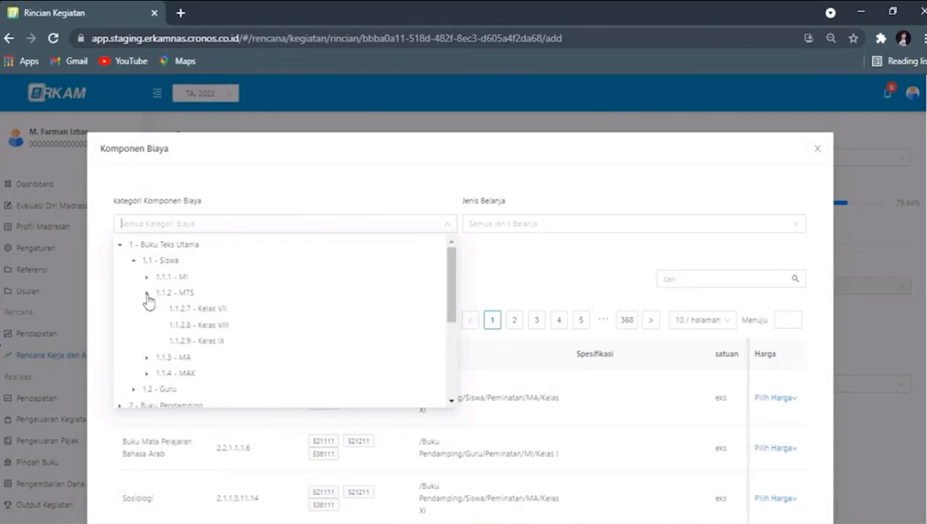
{"action": "left_click", "coordinate": [213, 316]}
Step: Choose Mapel - Prakarya Semester 1 at the price 18.100 and set Akun Belanja to 536111 - Belanja Modal Lainnya
{"action": "scroll", "coordinate": [213, 316], "scroll_direction": "down", "scroll_amount": 4}
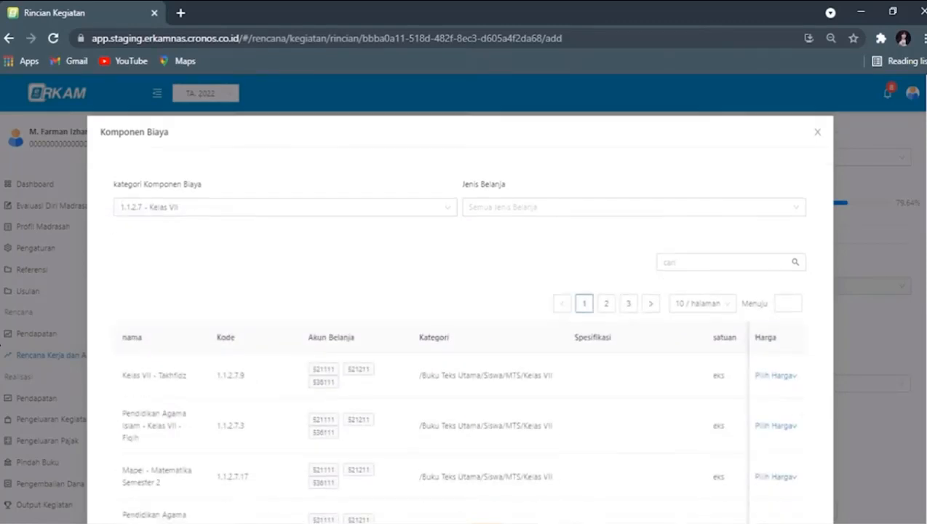
{"action": "scroll", "coordinate": [761, 323], "scroll_direction": "down", "scroll_amount": 1}
{"action": "scroll", "coordinate": [761, 323], "scroll_direction": "up", "scroll_amount": 1}
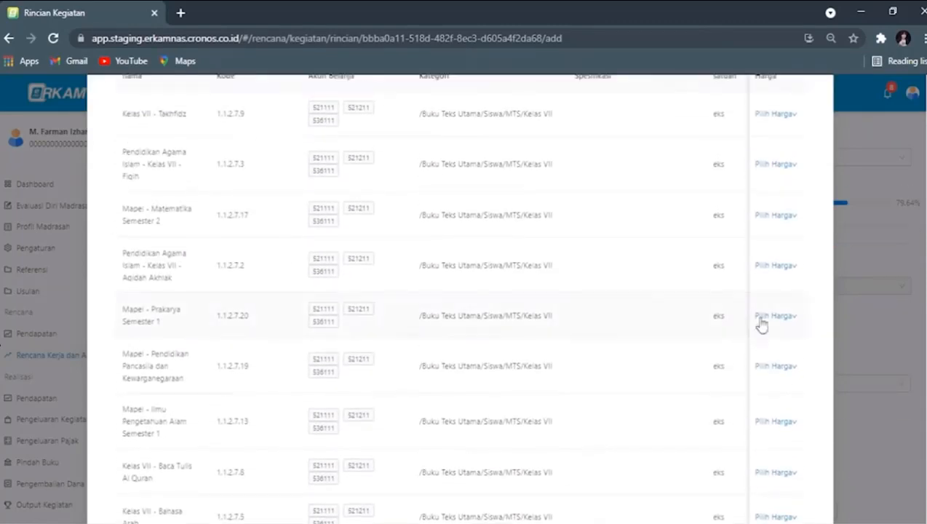
{"action": "left_click", "coordinate": [775, 315]}
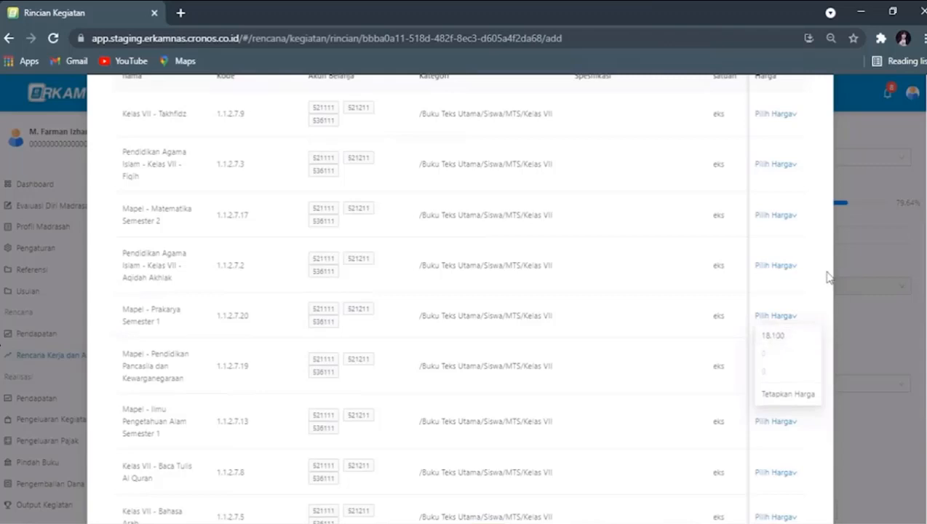
{"action": "left_click", "coordinate": [785, 337]}
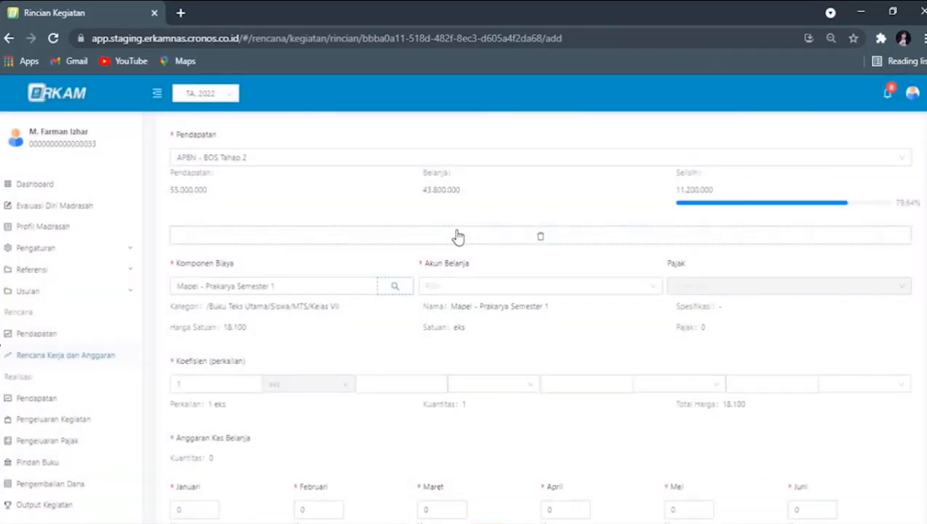
{"action": "left_click", "coordinate": [471, 287]}
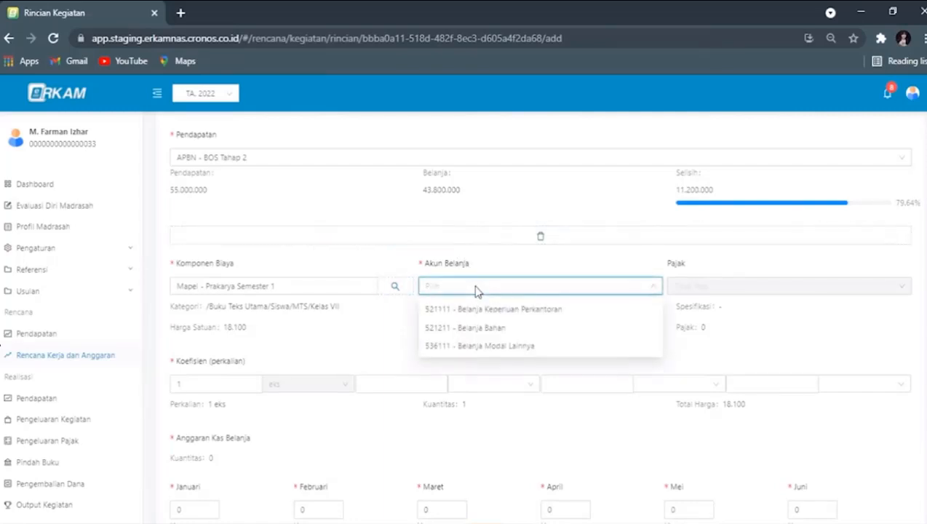
{"action": "left_click", "coordinate": [488, 348]}
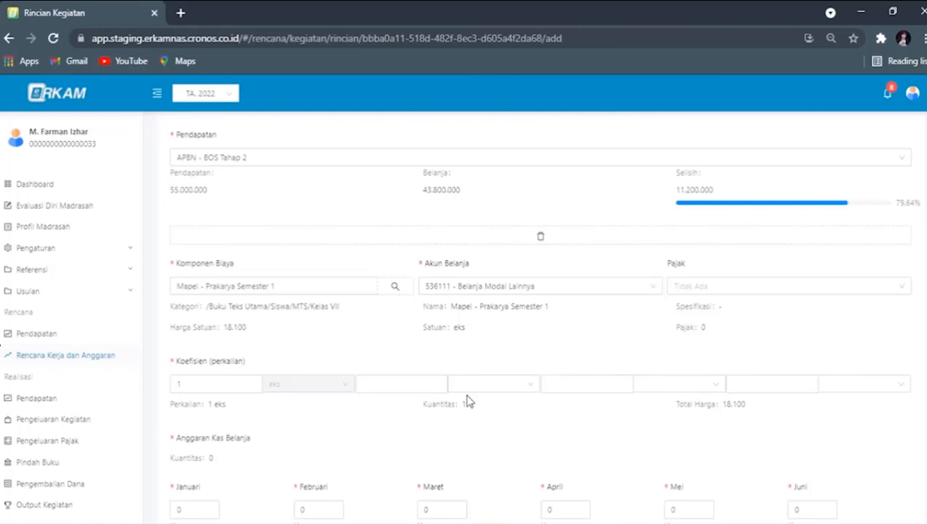
Step: Start replacing the chosen Komponen Biaya, filtering the components to the student main textbooks of MTS 1.1.2.7 - Kelas VII
{"action": "left_click", "coordinate": [395, 286]}
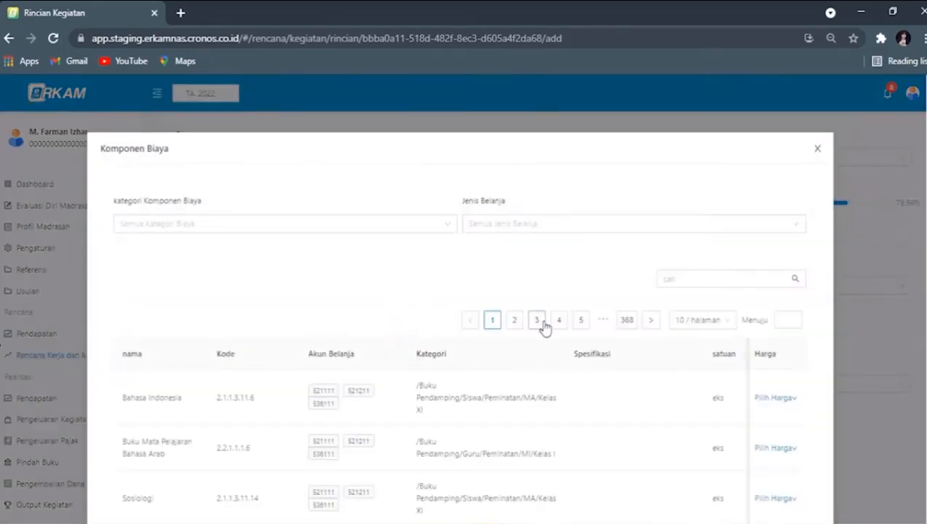
{"action": "left_click", "coordinate": [381, 233]}
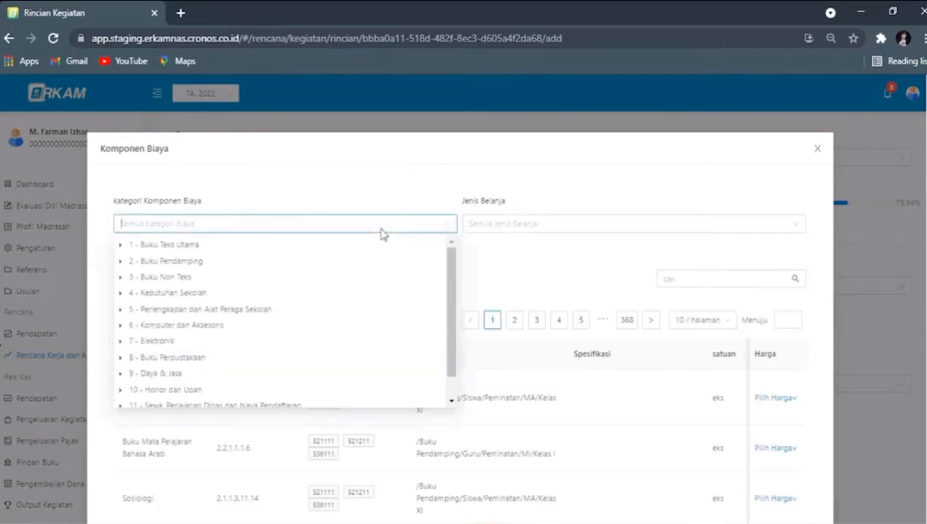
{"action": "left_click", "coordinate": [120, 245]}
{"action": "left_click", "coordinate": [133, 261]}
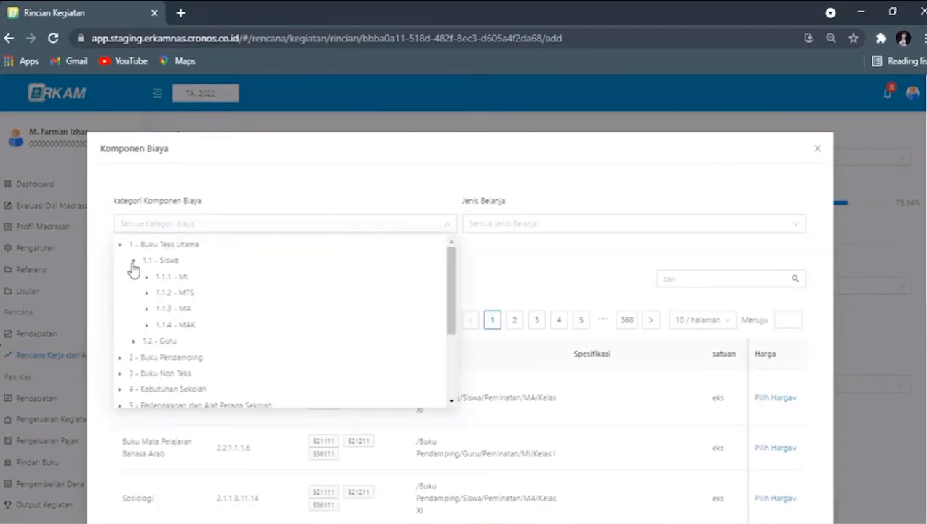
{"action": "left_click", "coordinate": [147, 294]}
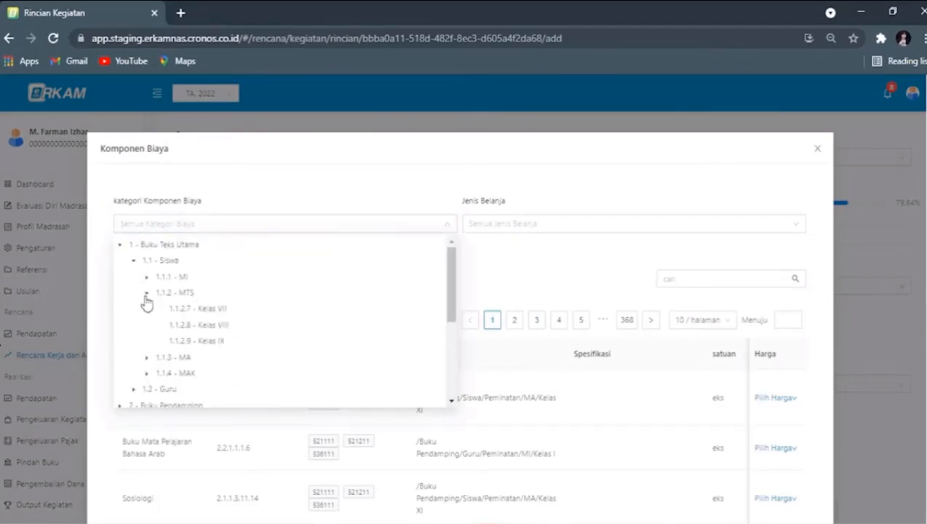
{"action": "left_click", "coordinate": [208, 309]}
Step: Select the component Kelas VII - Takhfidz with a custom Harga Satuan of 20000
{"action": "scroll", "coordinate": [764, 291], "scroll_direction": "down", "scroll_amount": 2}
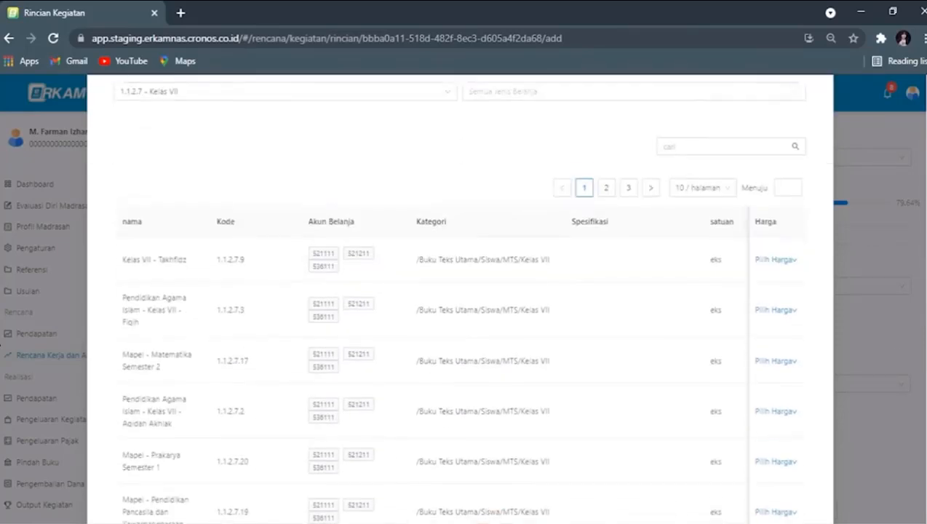
{"action": "left_click", "coordinate": [770, 249]}
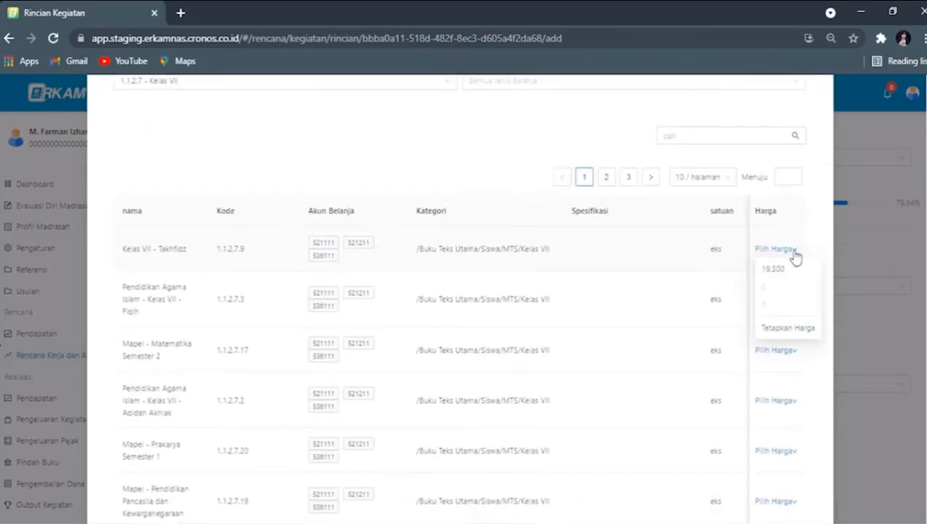
{"action": "left_click", "coordinate": [785, 327]}
{"action": "left_click", "coordinate": [405, 333]}
{"action": "type", "text": "20000"}
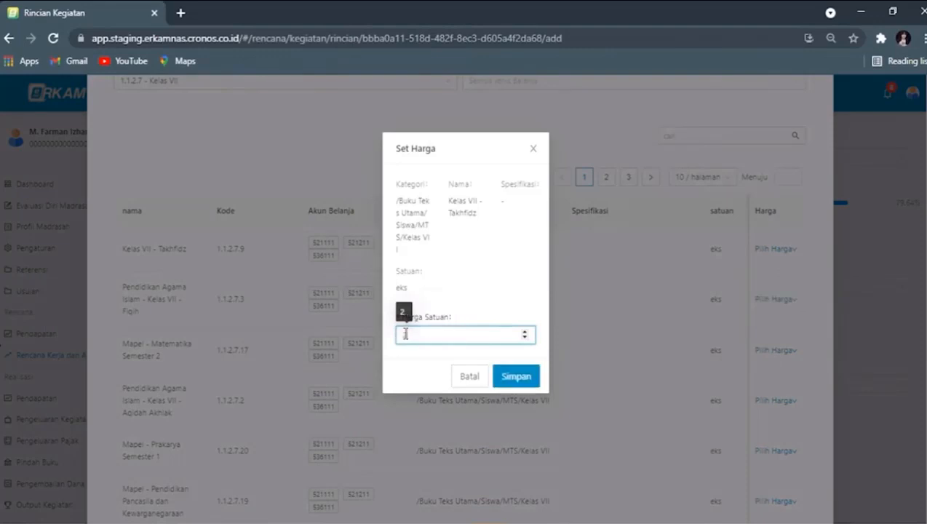
{"action": "left_click", "coordinate": [505, 376]}
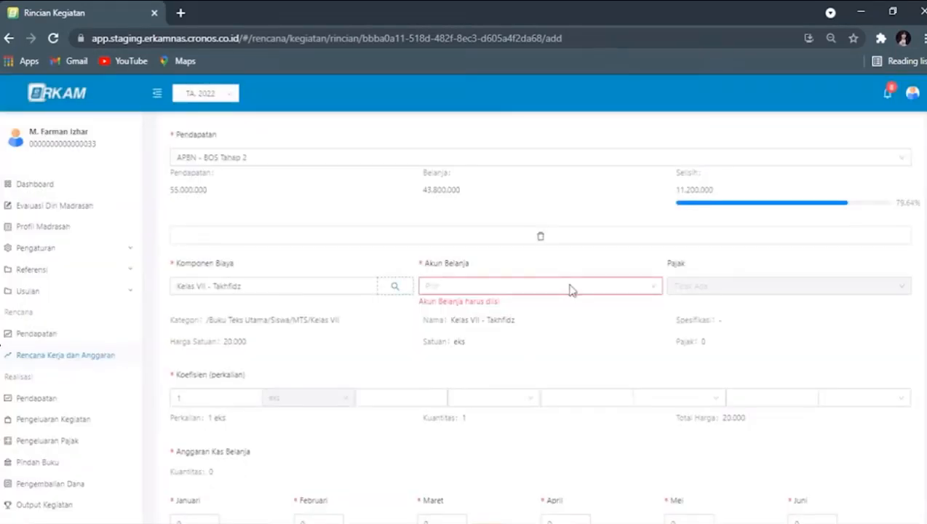
Step: Assign the Takhfidz book expense to account 536111 - Belanja Modal Lainnya and set its Koefisien to 500 eks
{"action": "left_click", "coordinate": [571, 288]}
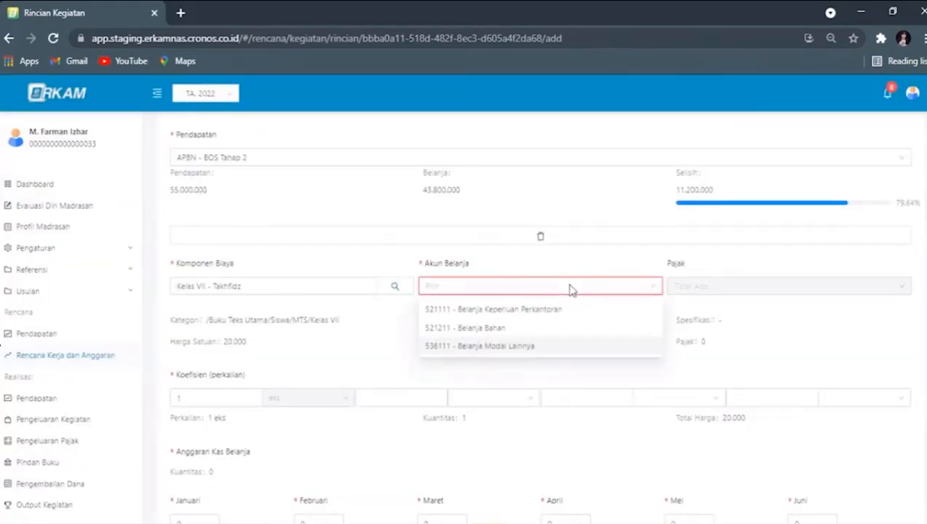
{"action": "left_click", "coordinate": [517, 349]}
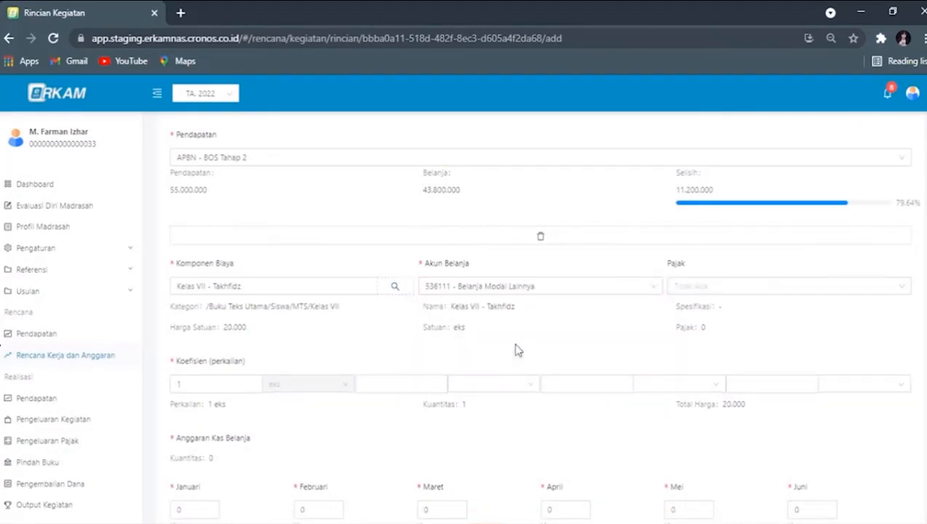
{"action": "scroll", "coordinate": [518, 349], "scroll_direction": "down", "scroll_amount": 1}
{"action": "left_click", "coordinate": [180, 351]}
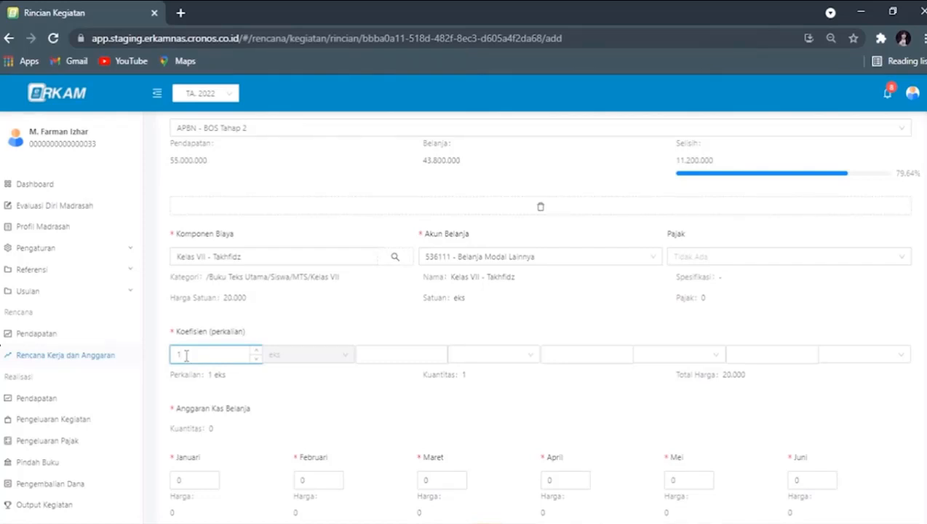
{"action": "key", "text": "BackSpace"}
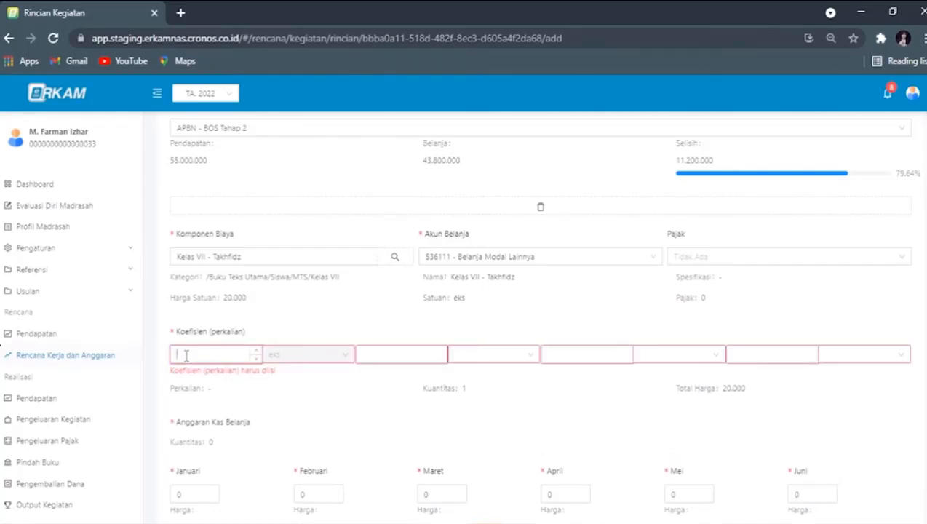
{"action": "type", "text": "5000"}
{"action": "key", "text": "BackSpace"}
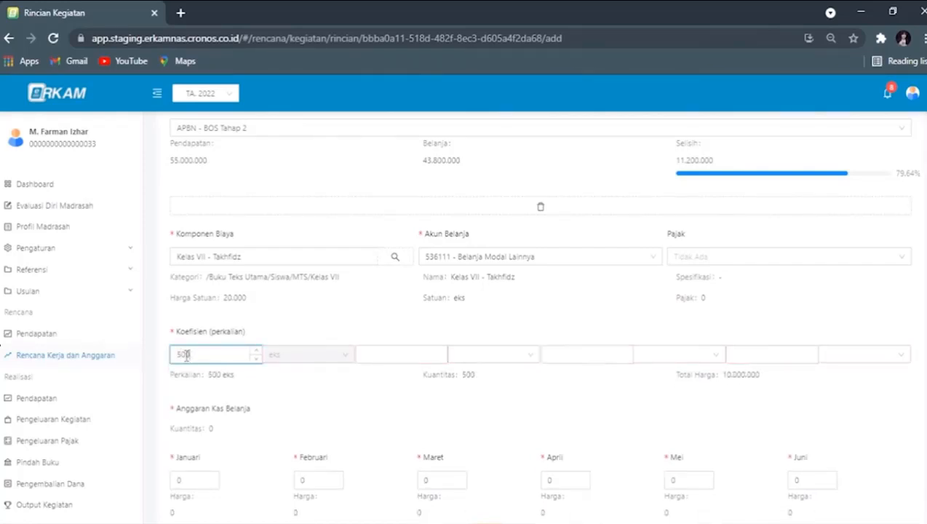
{"action": "left_click", "coordinate": [516, 404]}
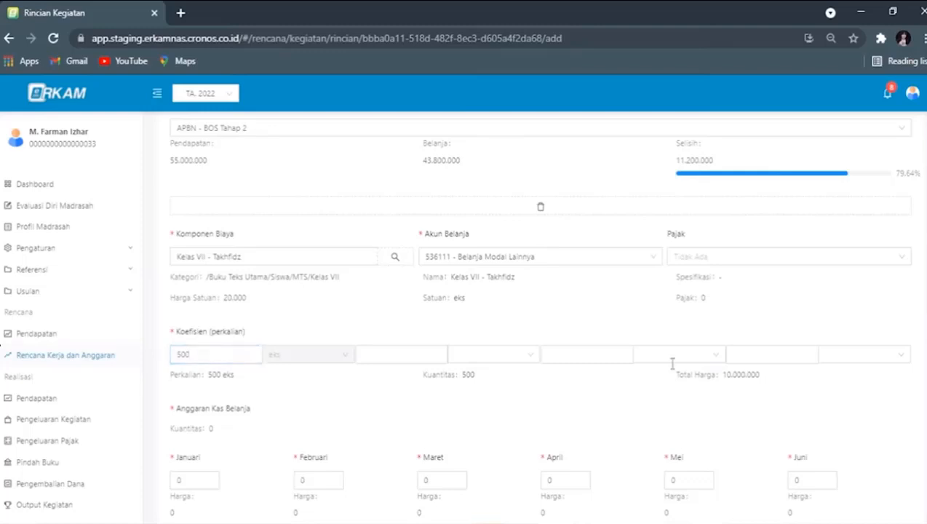
Step: Allocate a quantity of 500 to Agustus in the Anggaran Kas Belanja
{"action": "scroll", "coordinate": [539, 313], "scroll_direction": "down", "scroll_amount": 2}
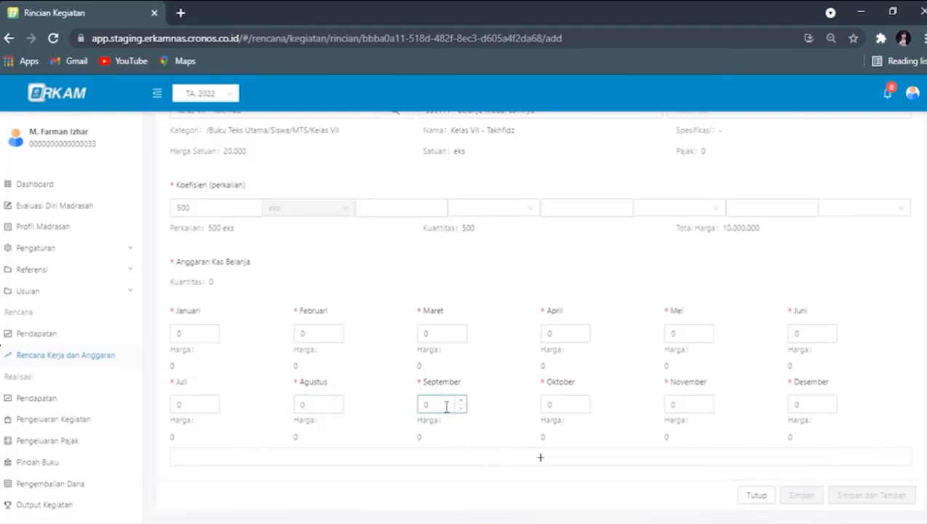
{"action": "left_click", "coordinate": [313, 405]}
{"action": "type", "text": "500"}
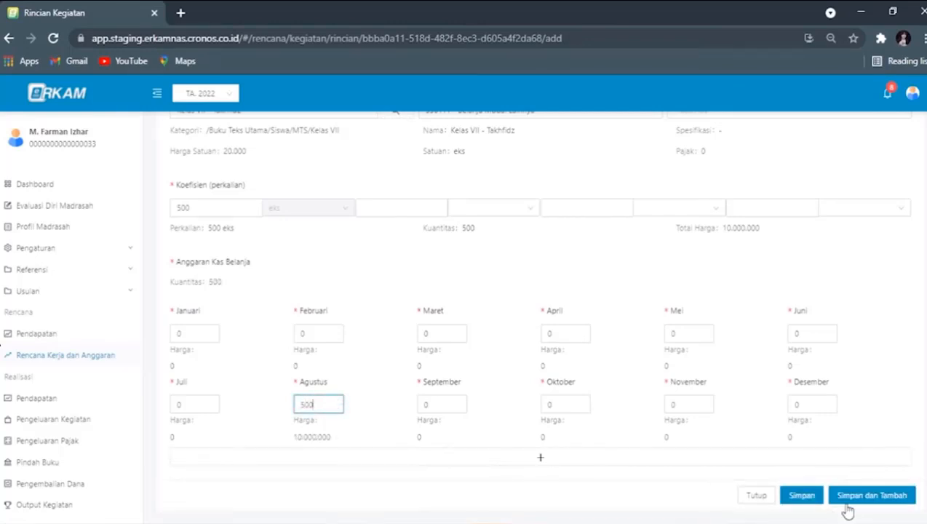
Step: Save the Takhfidz book expense and begin another activity detail with APBN - BOS Tahap 2 as its Pendapatan
{"action": "left_click", "coordinate": [863, 498]}
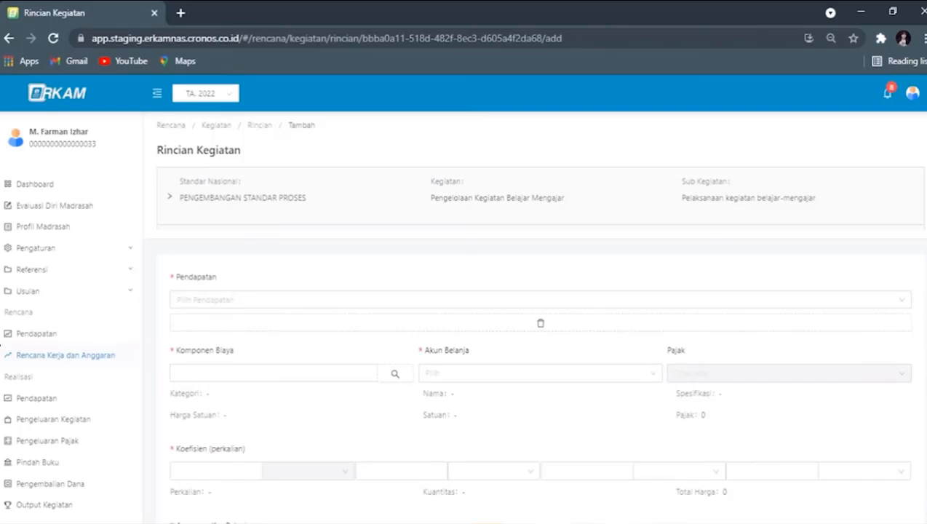
{"action": "left_click", "coordinate": [660, 300]}
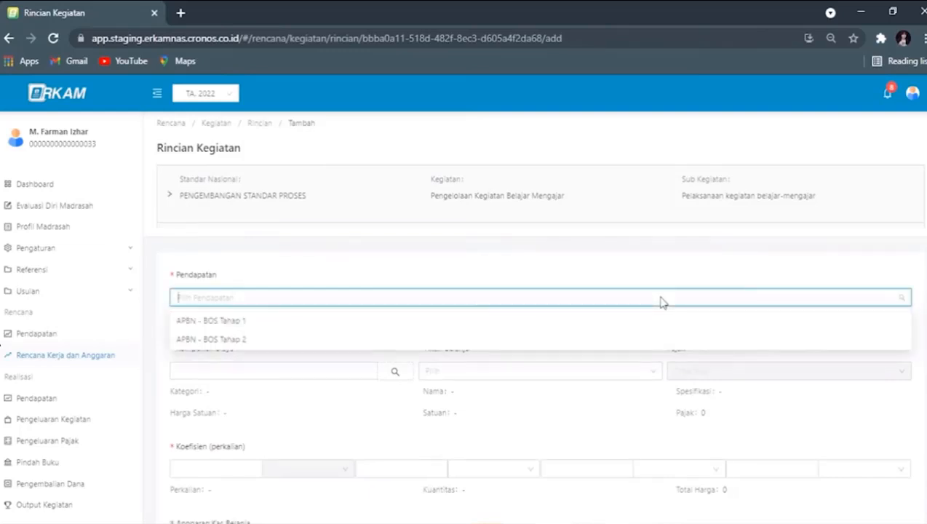
{"action": "left_click", "coordinate": [343, 341]}
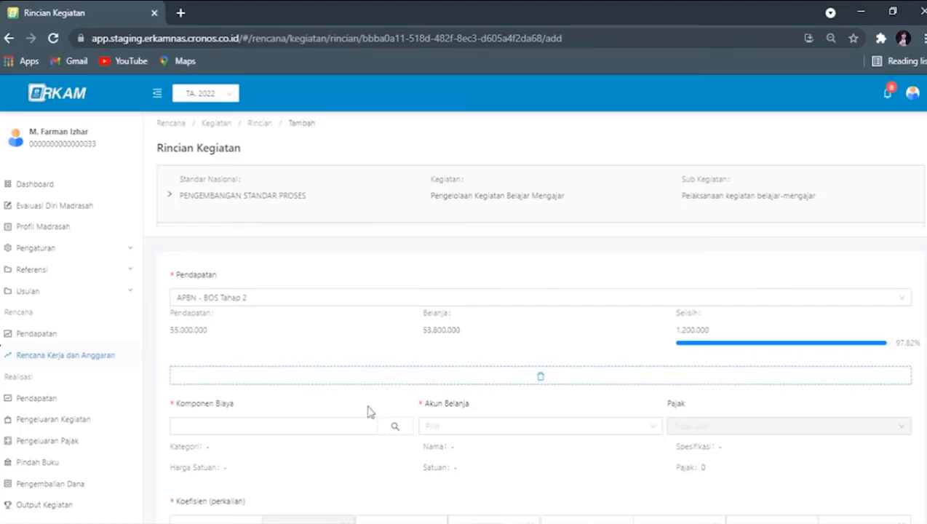
Step: Filter the Komponen Biaya choices to the teacher main textbooks of MTs, category 1.2.2.8 - Kelas VIII
{"action": "left_click", "coordinate": [400, 427]}
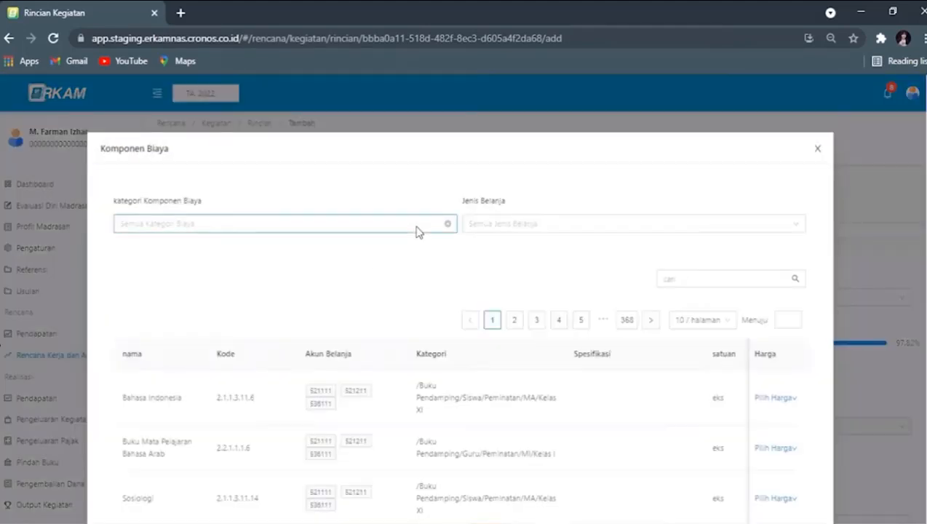
{"action": "left_click", "coordinate": [417, 225]}
{"action": "left_click", "coordinate": [119, 245]}
{"action": "left_click", "coordinate": [134, 277]}
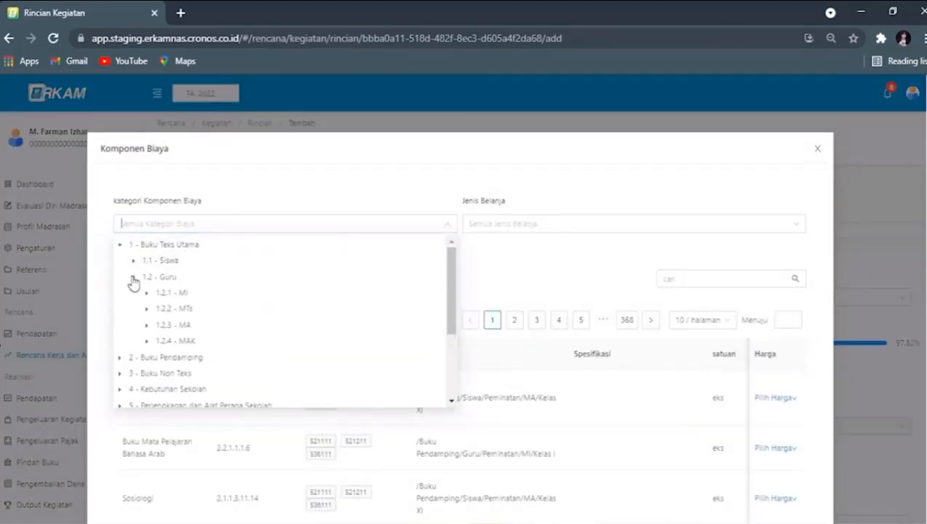
{"action": "left_click", "coordinate": [147, 309]}
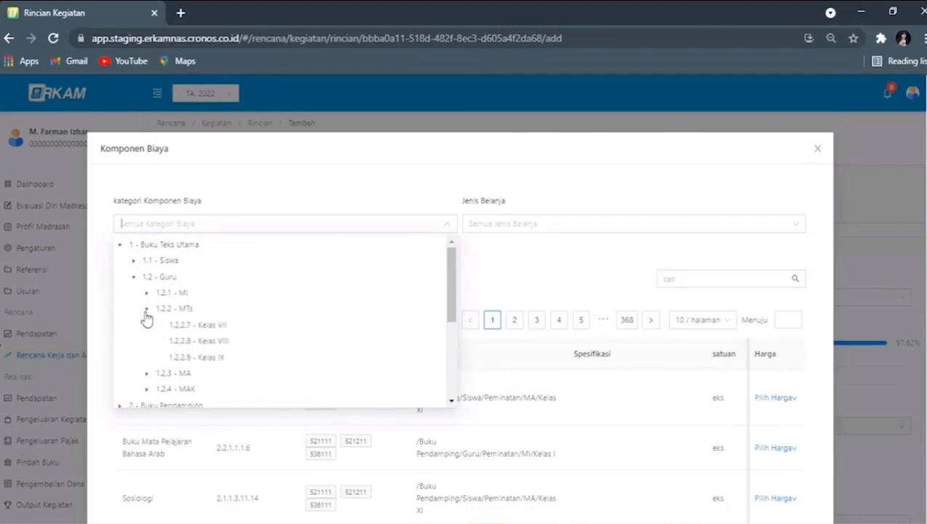
{"action": "left_click", "coordinate": [207, 341]}
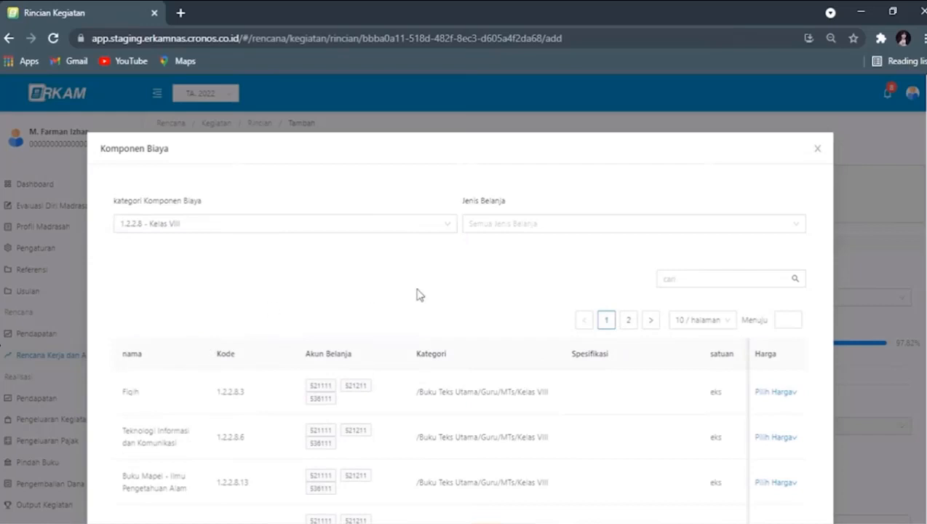
Step: Select the component Fiqih with a custom Harga Satuan of 20000
{"action": "mouse_move", "coordinate": [783, 398]}
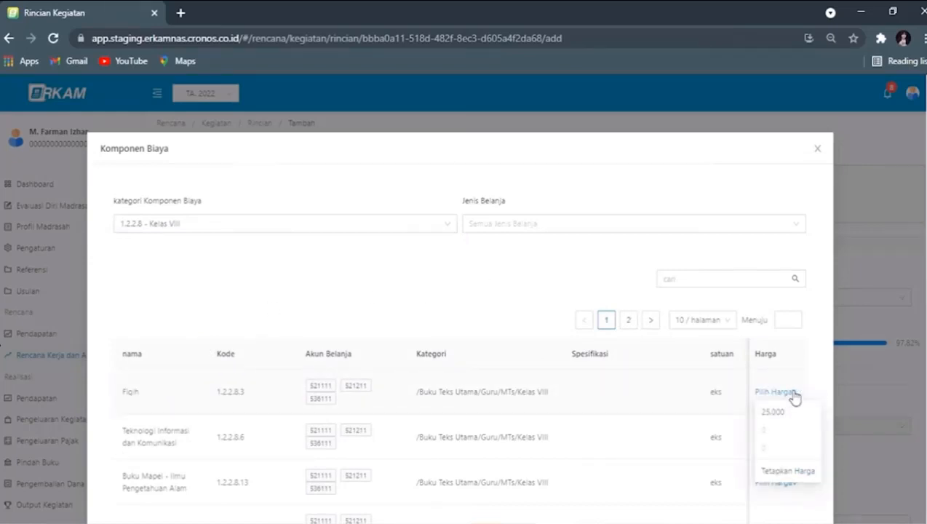
{"action": "left_click", "coordinate": [778, 472]}
{"action": "left_click", "coordinate": [448, 335]}
{"action": "type", "text": "20"}
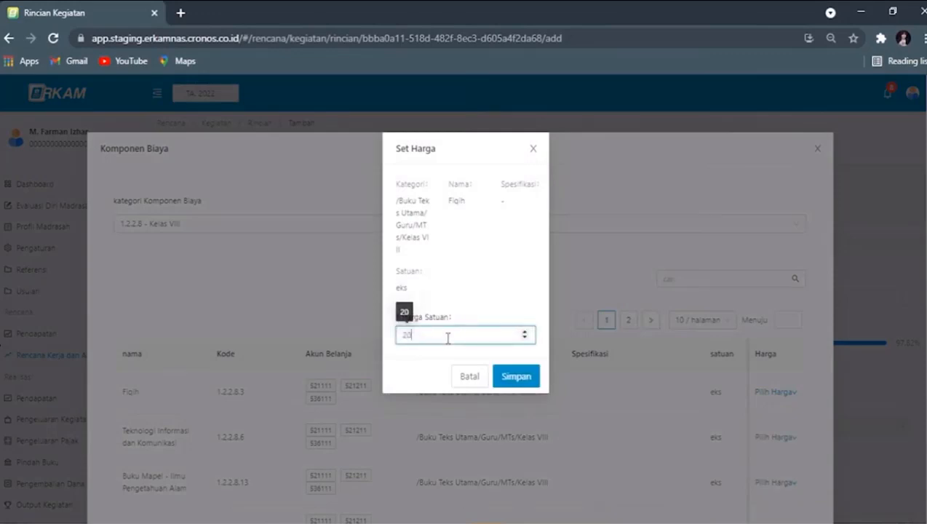
{"action": "type", "text": "000"}
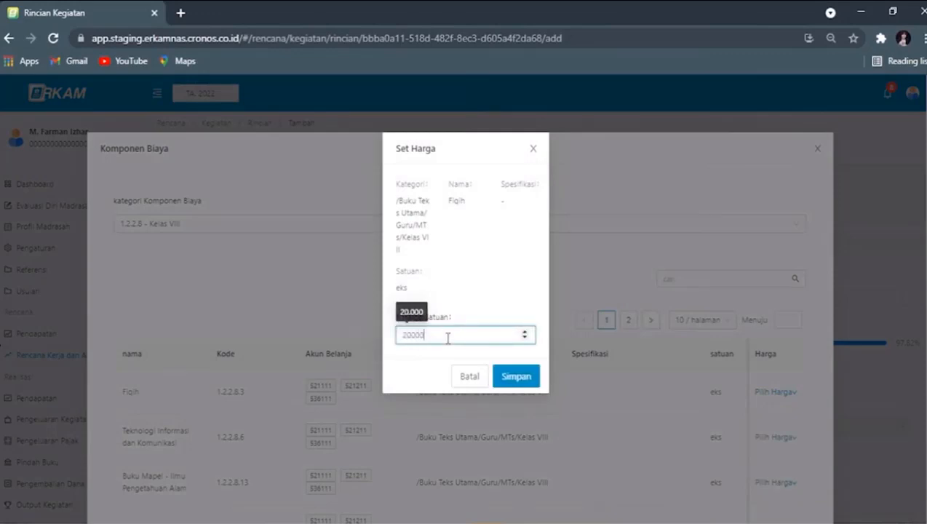
{"action": "left_click", "coordinate": [513, 377]}
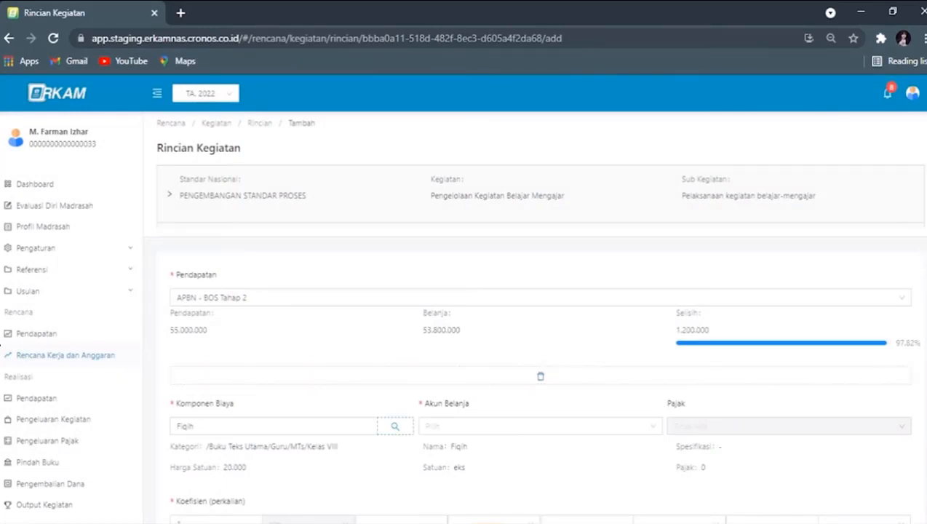
Step: Set the Fiqih book expense's Koefisien to 60 eks and allocate a quantity of 60 to September in the Anggaran Kas Belanja
{"action": "scroll", "coordinate": [534, 316], "scroll_direction": "down", "scroll_amount": 3}
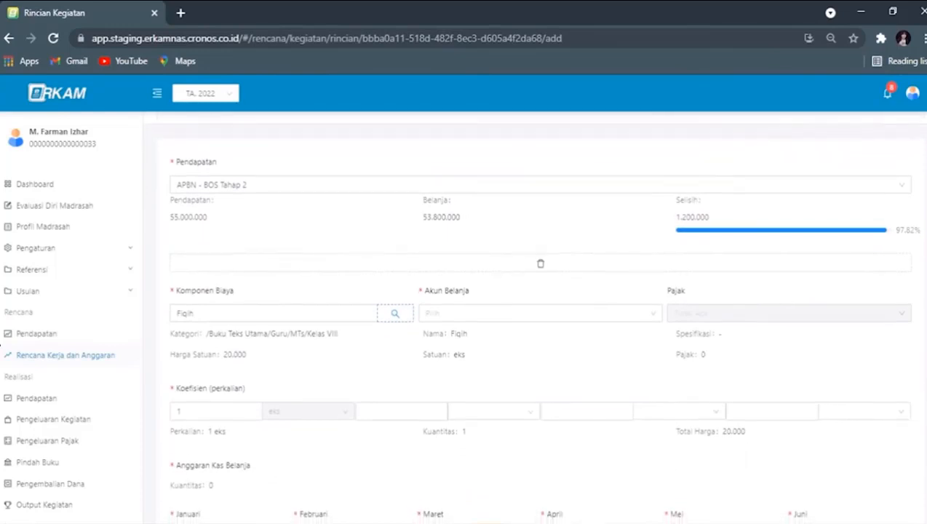
{"action": "scroll", "coordinate": [534, 316], "scroll_direction": "down", "scroll_amount": 1}
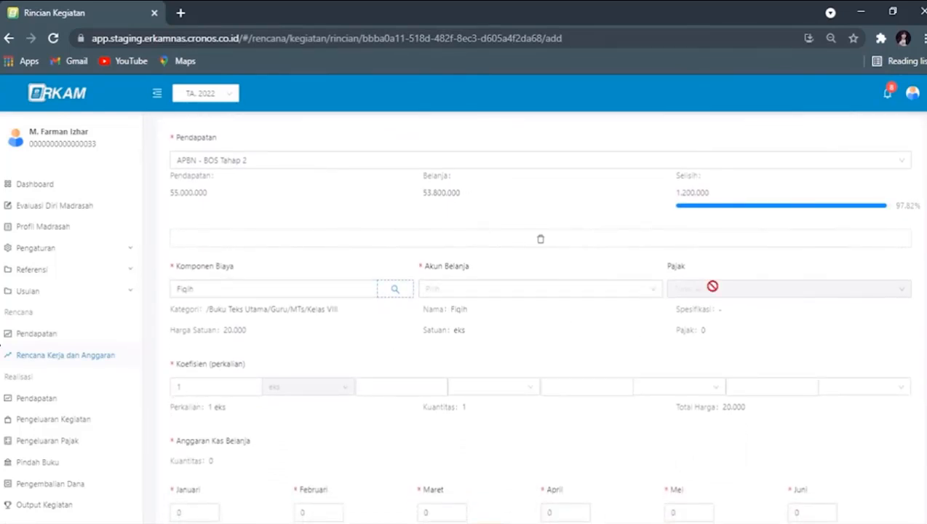
{"action": "left_click", "coordinate": [172, 388]}
{"action": "key", "text": "BackSpace"}
{"action": "type", "text": "60"}
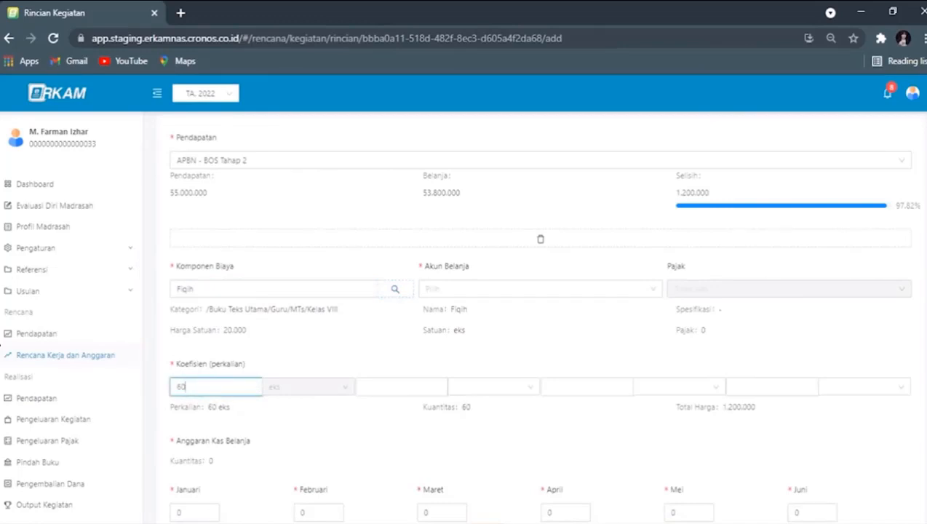
{"action": "scroll", "coordinate": [533, 316], "scroll_direction": "down", "scroll_amount": 3}
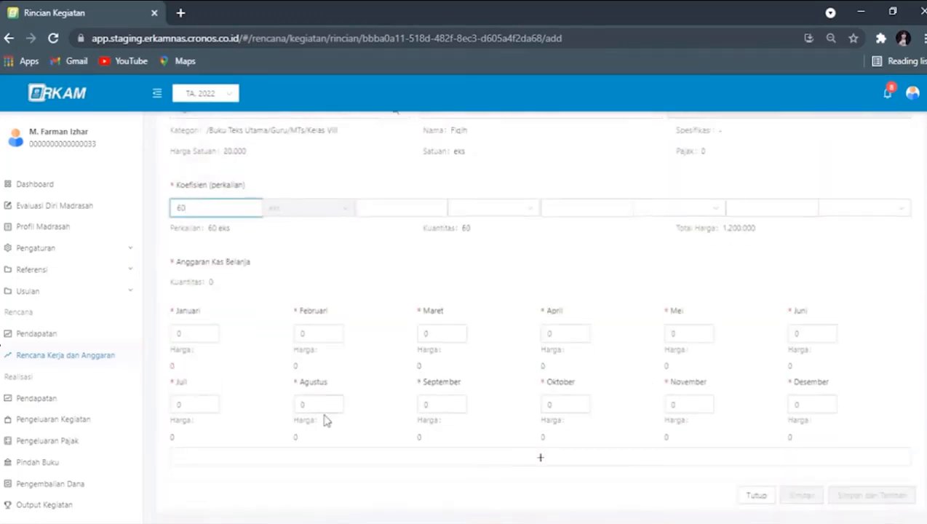
{"action": "left_click", "coordinate": [432, 406]}
{"action": "type", "text": "60"}
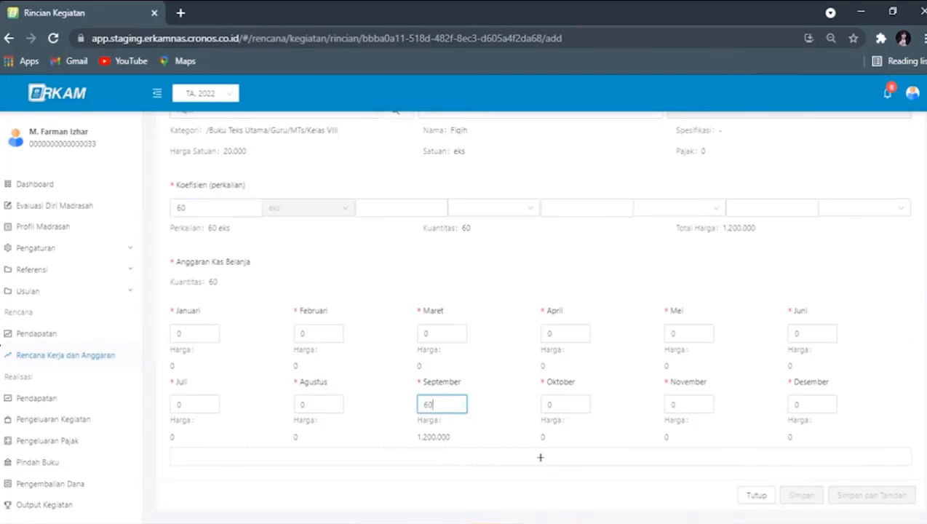
Step: Assign the Fiqih book expense to account 536111 - Belanja Modal Lainnya and save the detail
{"action": "scroll", "coordinate": [548, 213], "scroll_direction": "up", "scroll_amount": 3}
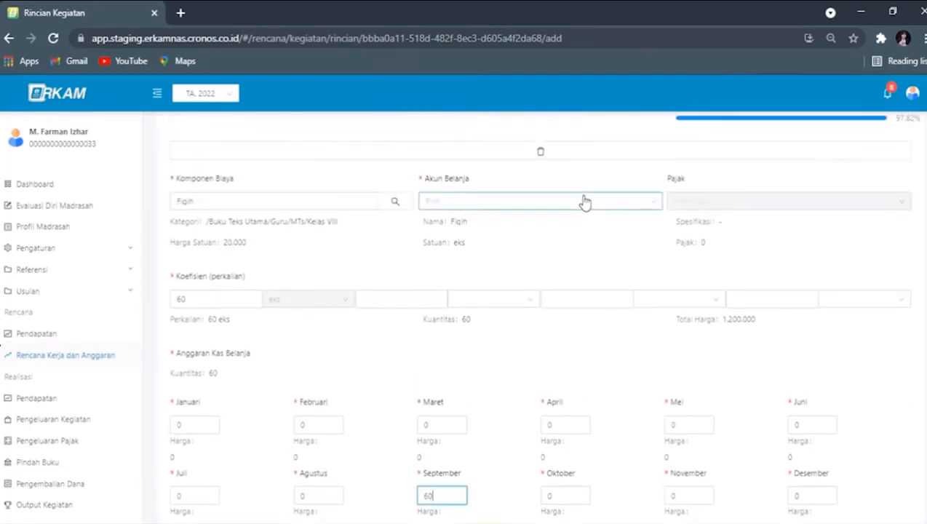
{"action": "left_click", "coordinate": [586, 200]}
{"action": "left_click", "coordinate": [523, 262]}
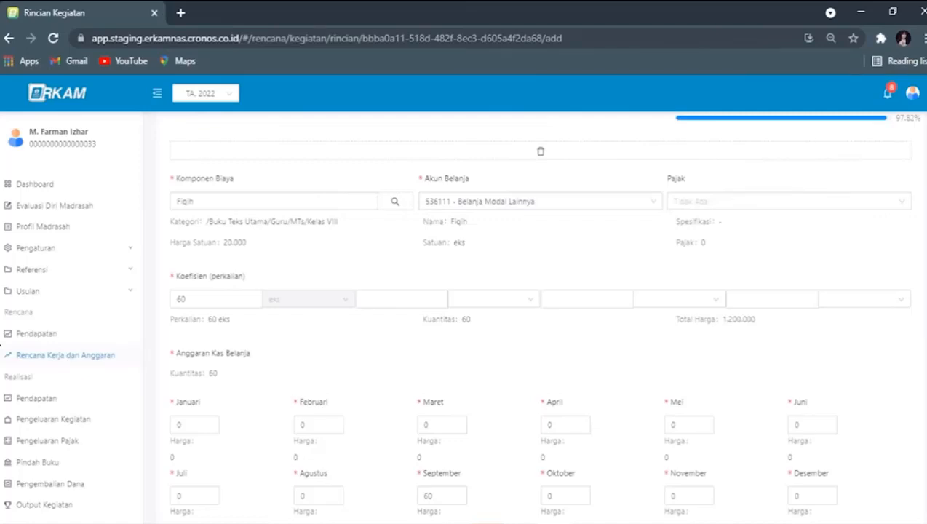
{"action": "scroll", "coordinate": [540, 313], "scroll_direction": "down", "scroll_amount": 2}
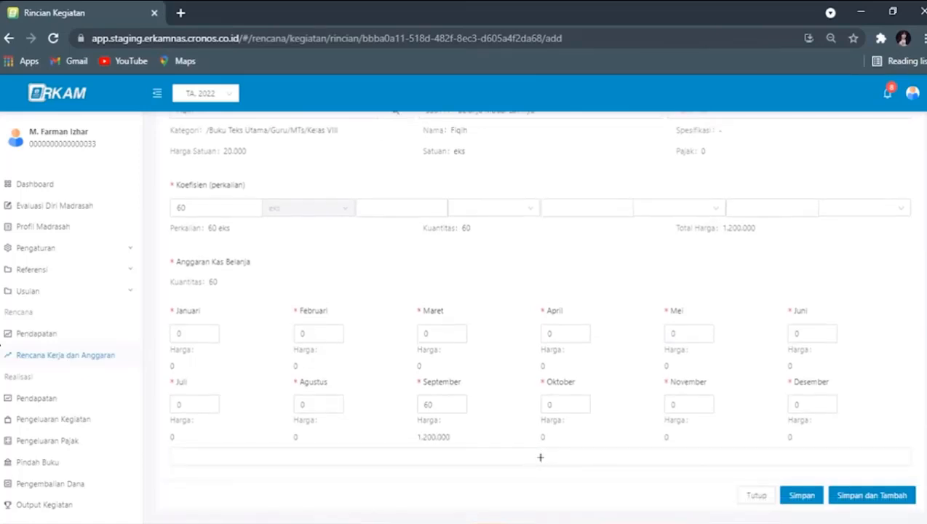
{"action": "scroll", "coordinate": [540, 313], "scroll_direction": "up", "scroll_amount": 1}
{"action": "scroll", "coordinate": [540, 313], "scroll_direction": "down", "scroll_amount": 1}
{"action": "scroll", "coordinate": [540, 313], "scroll_direction": "up", "scroll_amount": 2}
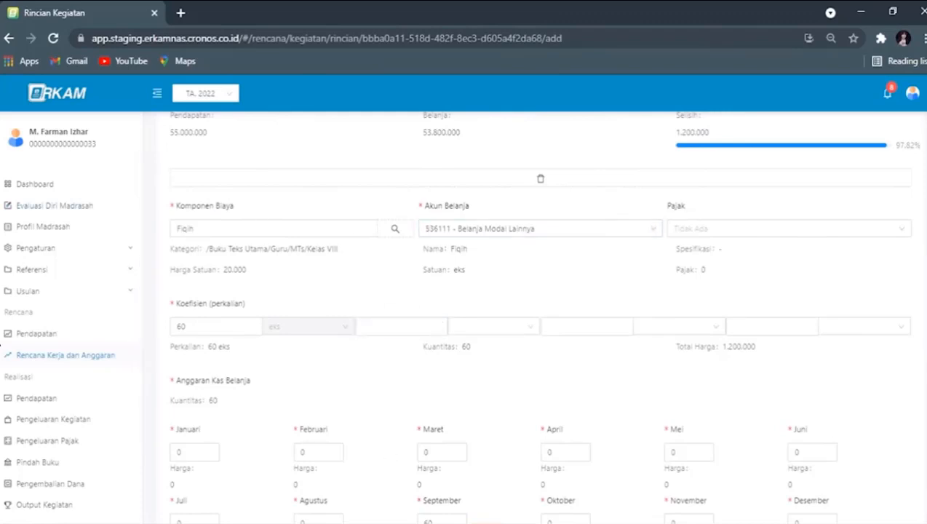
{"action": "scroll", "coordinate": [723, 355], "scroll_direction": "down", "scroll_amount": 2}
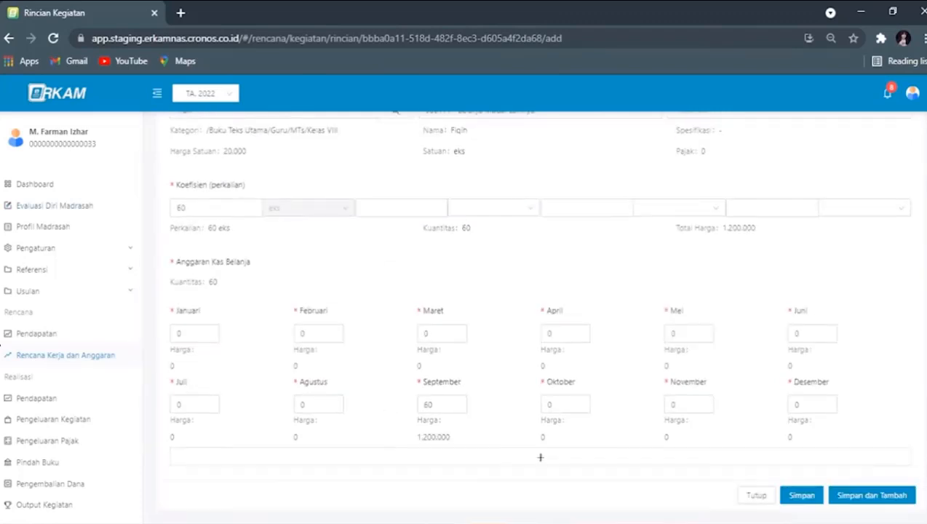
{"action": "left_click", "coordinate": [802, 497]}
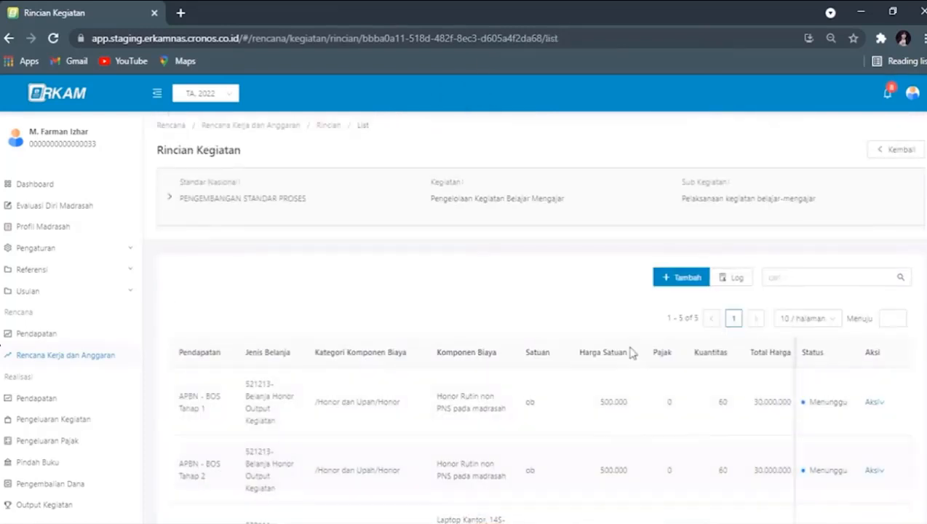
Step: Check the remaining balance of APBN - BOS Tahap 1 and APBN - BOS Tahap 2 in a new activity detail form
{"action": "left_click", "coordinate": [685, 279]}
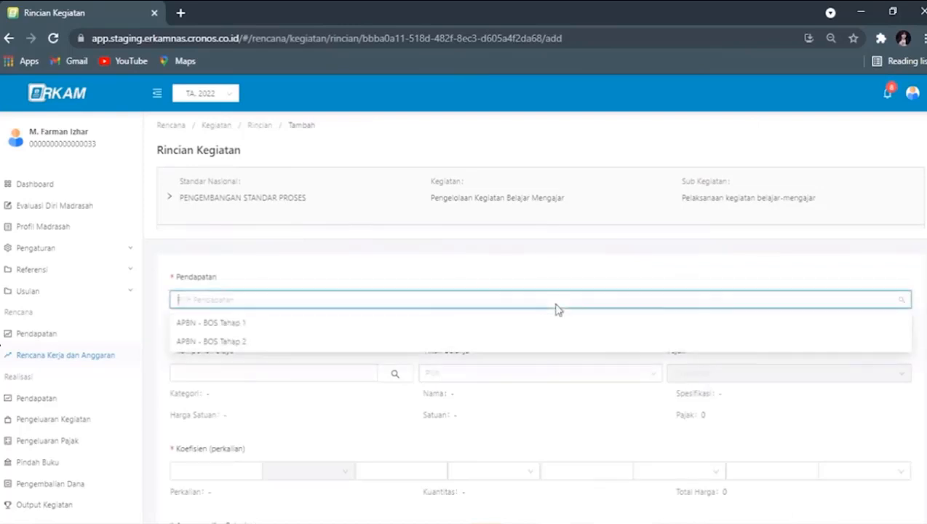
{"action": "left_click", "coordinate": [268, 324]}
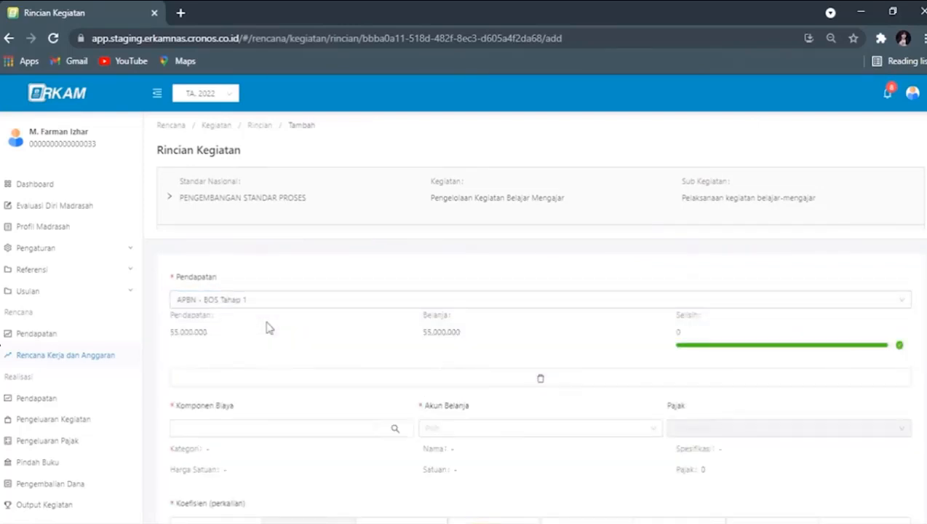
{"action": "left_click", "coordinate": [434, 304]}
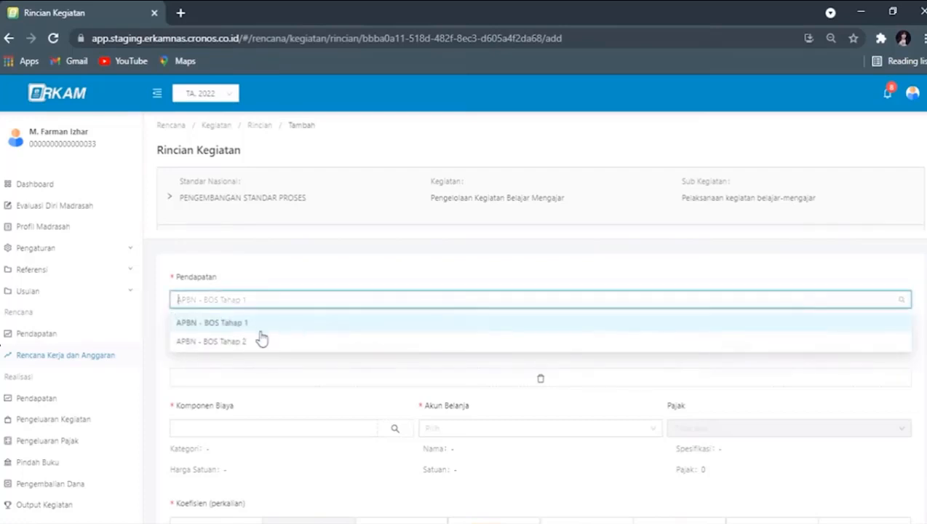
{"action": "left_click", "coordinate": [254, 342]}
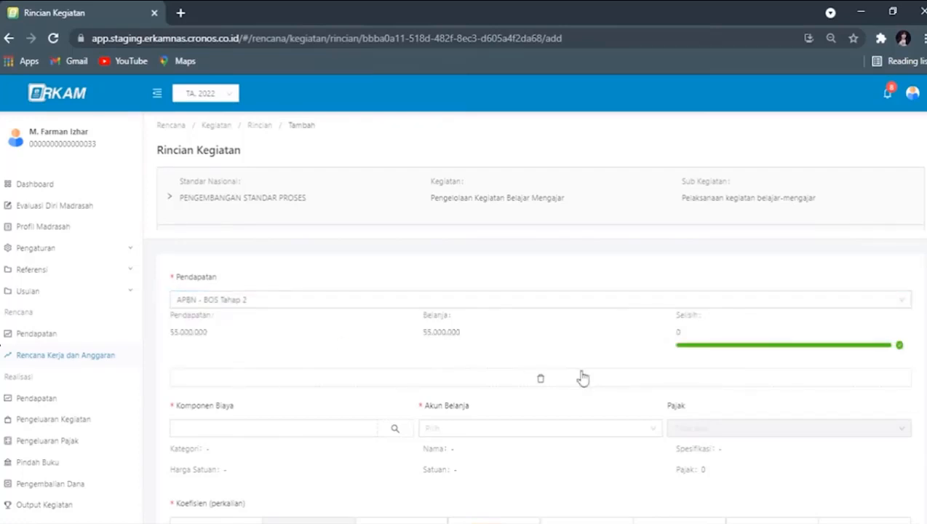
Step: Return to the Rencana Kerja dan Anggaran list and review the budgeted activities with their Total Rincian
{"action": "left_click", "coordinate": [70, 363]}
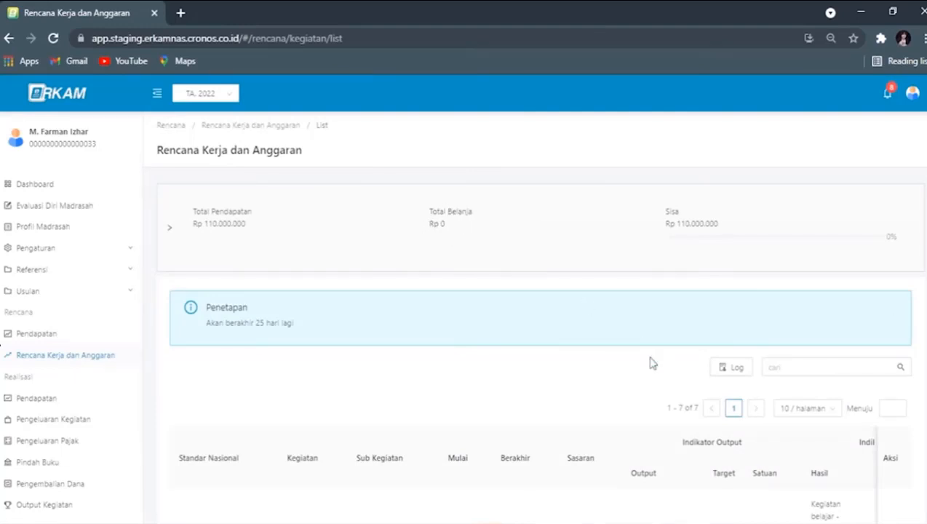
{"action": "scroll", "coordinate": [539, 313], "scroll_direction": "down", "scroll_amount": 10}
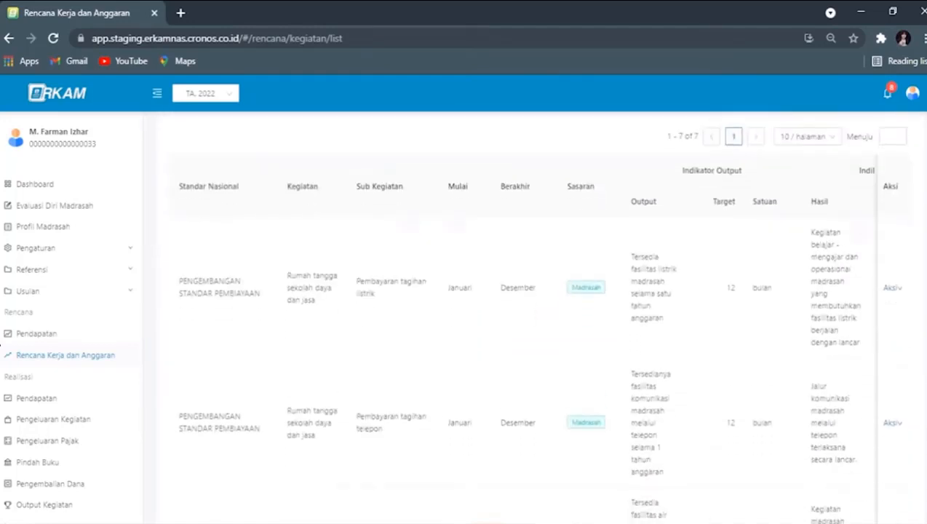
{"action": "scroll", "coordinate": [842, 205], "scroll_direction": "up", "scroll_amount": 10}
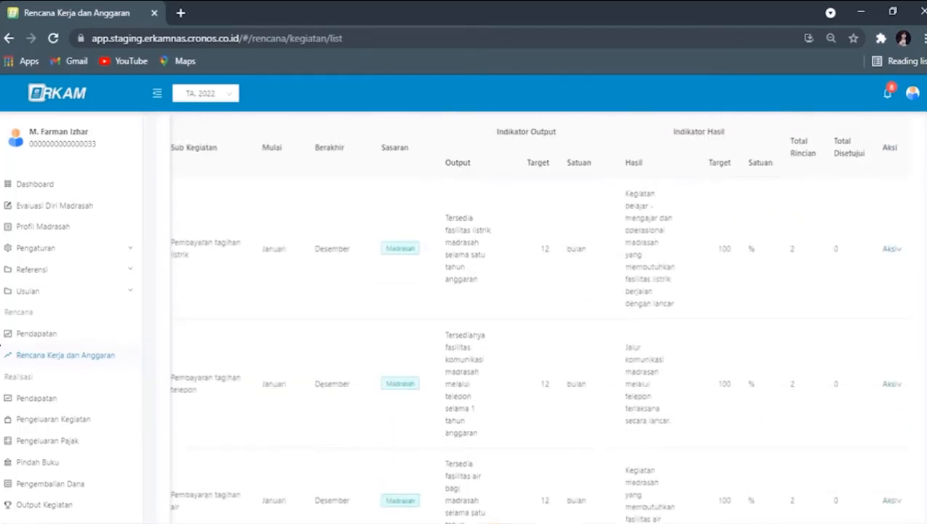